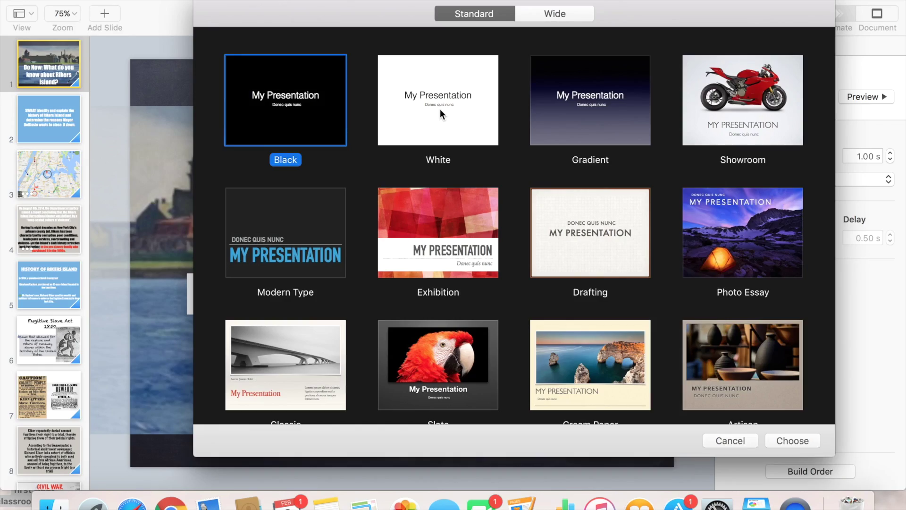
# Step: Create a presentation from the White theme and set the zoom to 75%
pyautogui.click(439, 109)
pyautogui.doubleClick(440, 109)
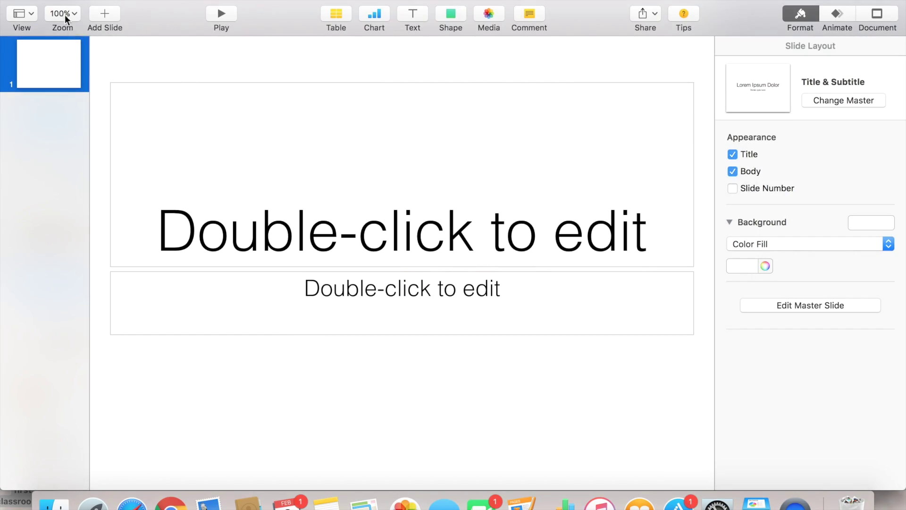
pyautogui.click(66, 16)
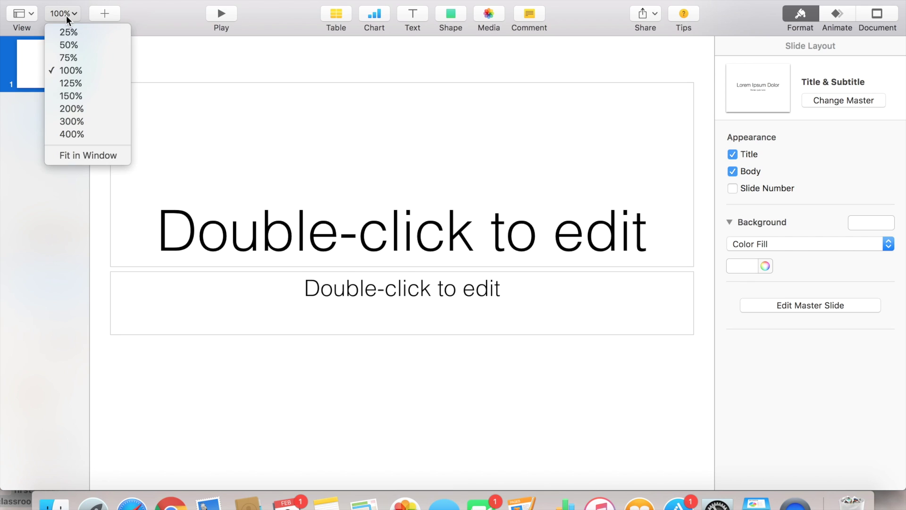
pyautogui.click(74, 56)
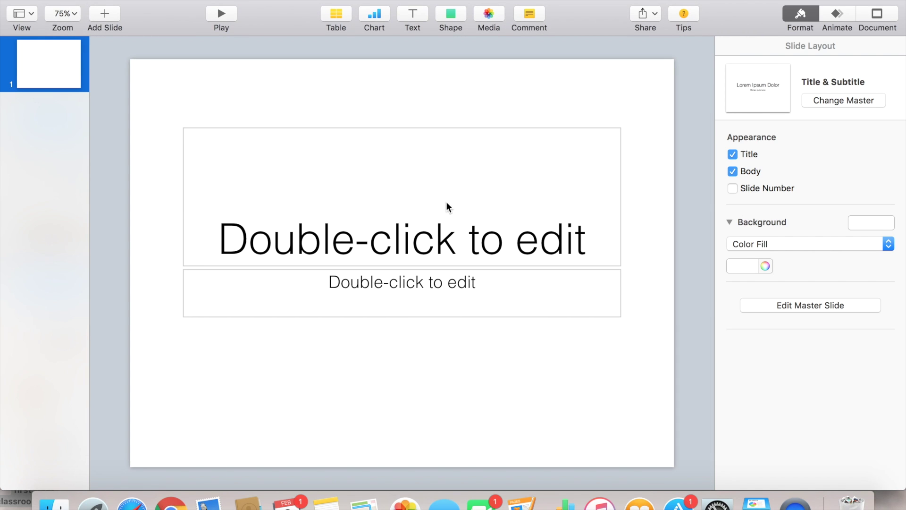
# Step: Delete the title and subtitle placeholders and fill the slide background gray
pyautogui.click(470, 201)
pyautogui.press('Delete')
pyautogui.click(460, 290)
pyautogui.press('Delete')
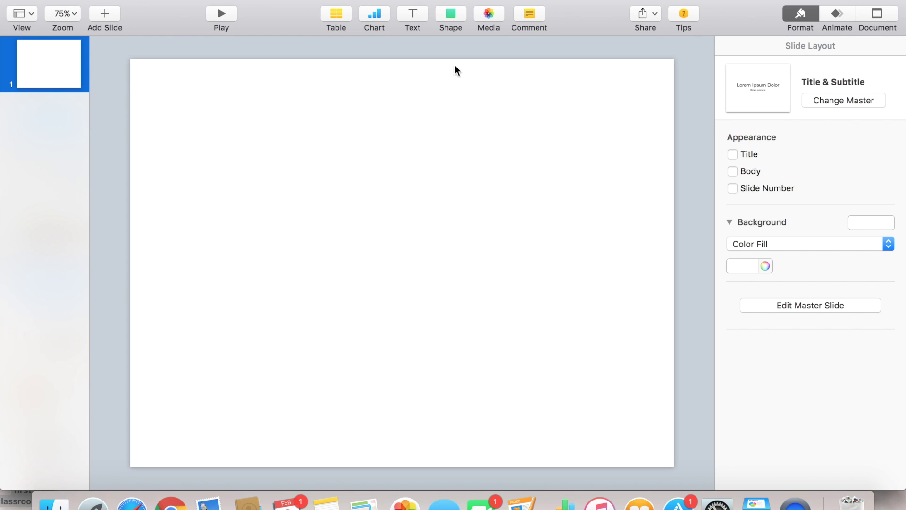
pyautogui.click(883, 225)
pyautogui.click(794, 355)
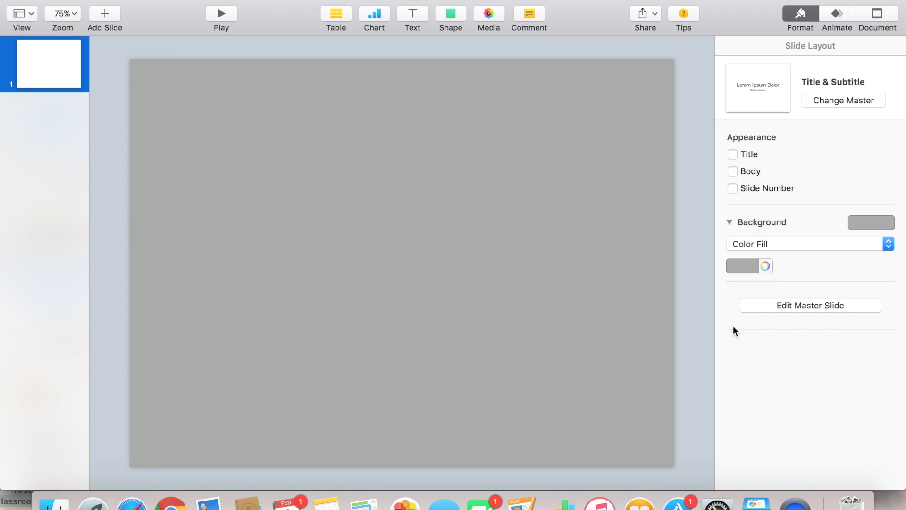
pyautogui.click(171, 503)
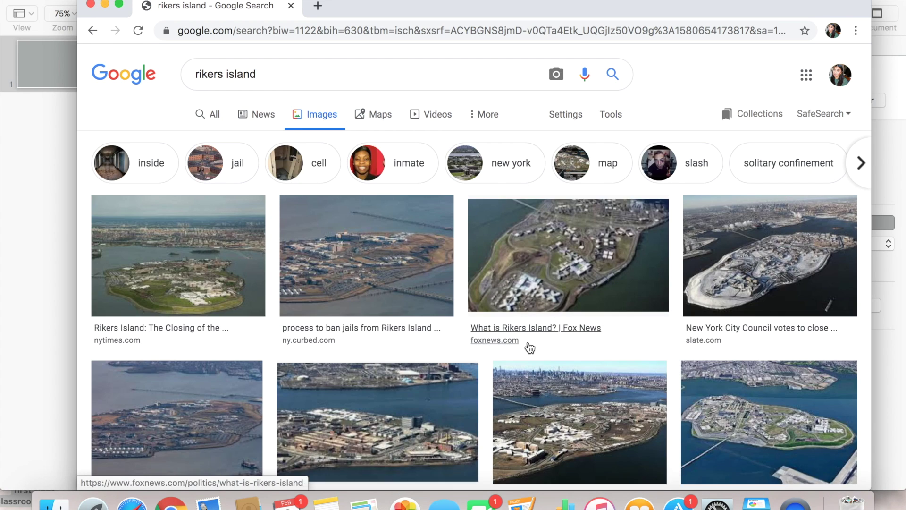
# Step: Copy the archpaper Rikers Island replacement-plan illustration from the 'rikers island' image results
pyautogui.scroll(-8, 529, 348)
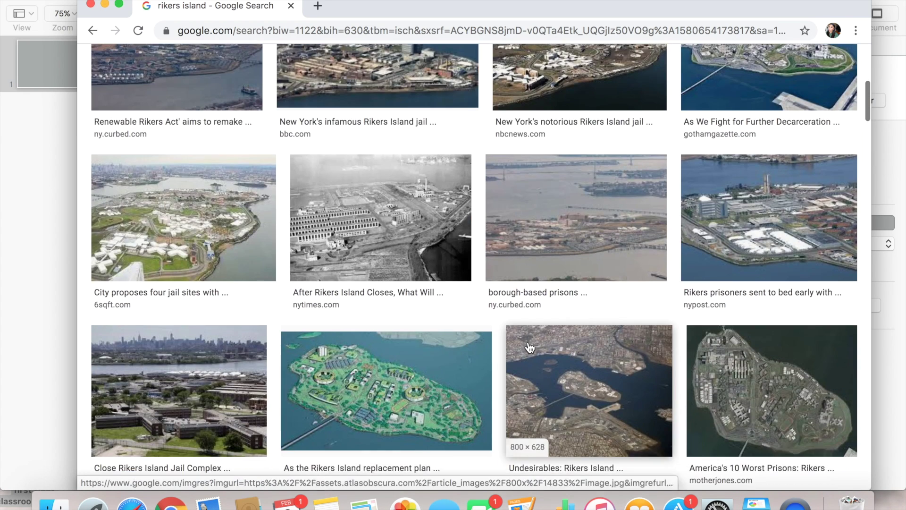
pyautogui.scroll(-5, 529, 348)
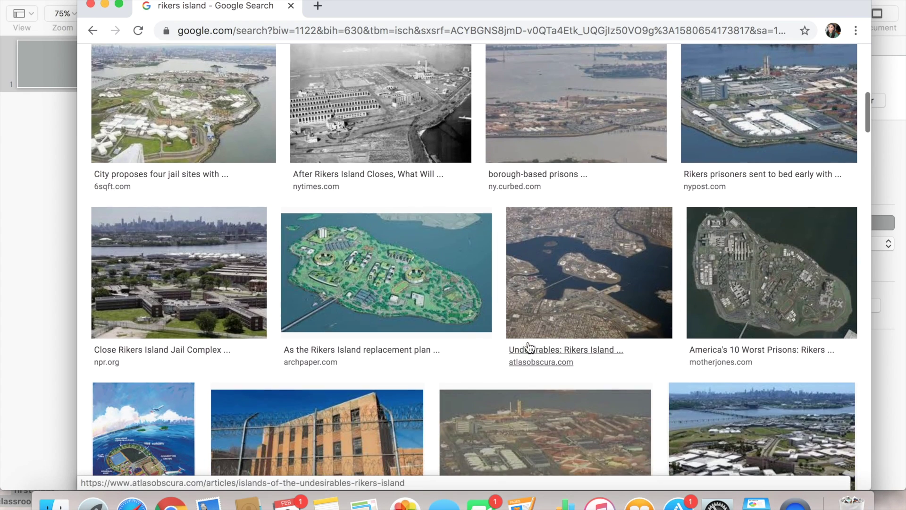
pyautogui.rightClick(369, 273)
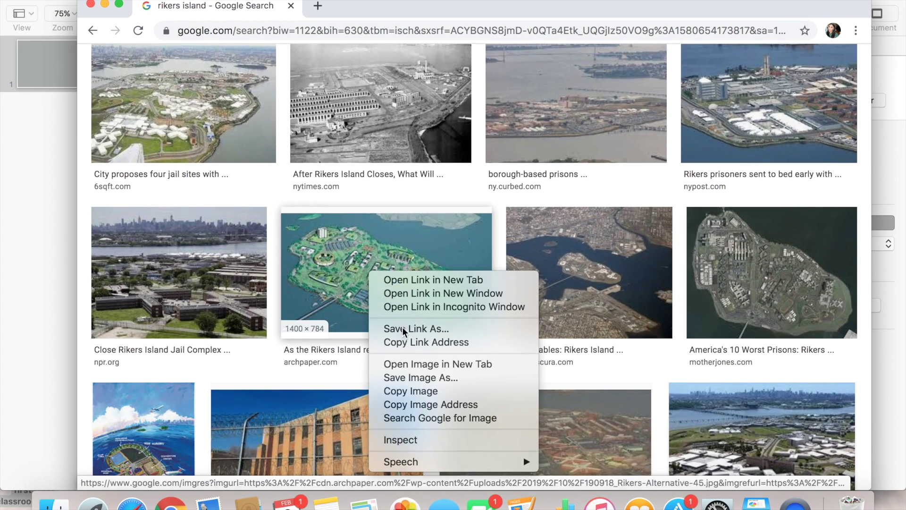
pyautogui.click(405, 391)
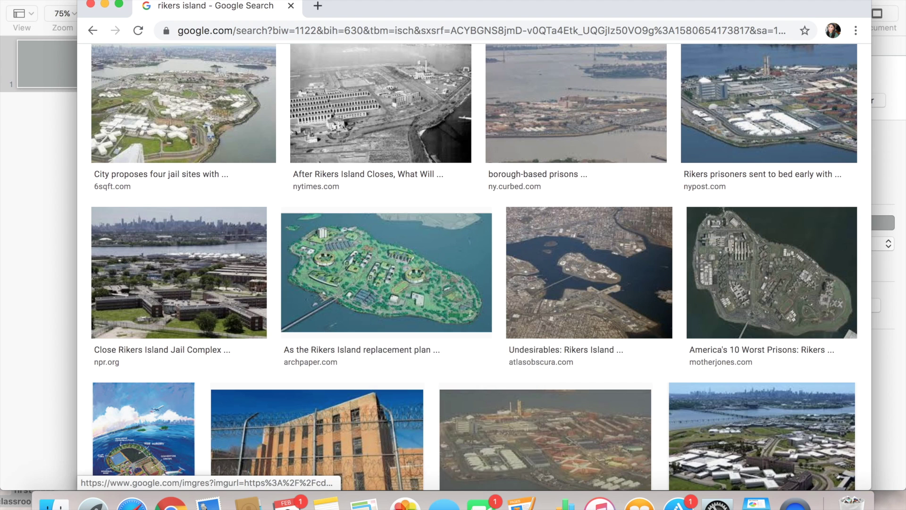
pyautogui.click(106, 5)
pyautogui.rightClick(438, 245)
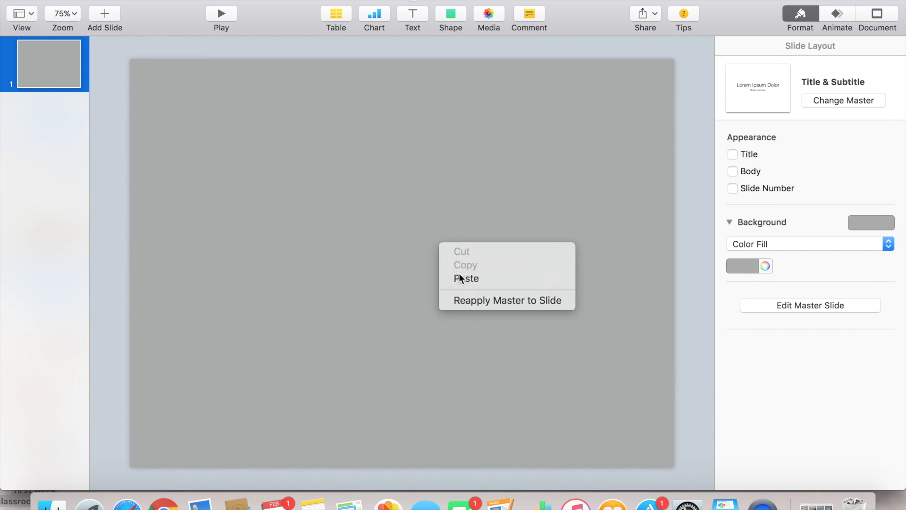
# Step: Paste the Rikers Island illustration, enlarge it across the slide width, and centre it
pyautogui.click(459, 278)
pyautogui.moveTo(481, 307); pyautogui.dragTo(693, 491)
pyautogui.moveTo(542, 386); pyautogui.dragTo(421, 320)
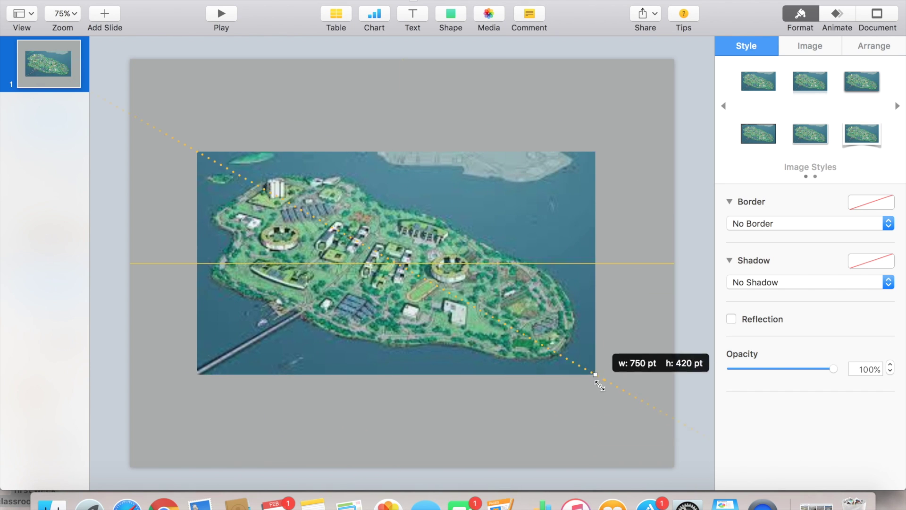
pyautogui.moveTo(599, 385); pyautogui.dragTo(703, 504)
pyautogui.moveTo(522, 351); pyautogui.dragTo(460, 327)
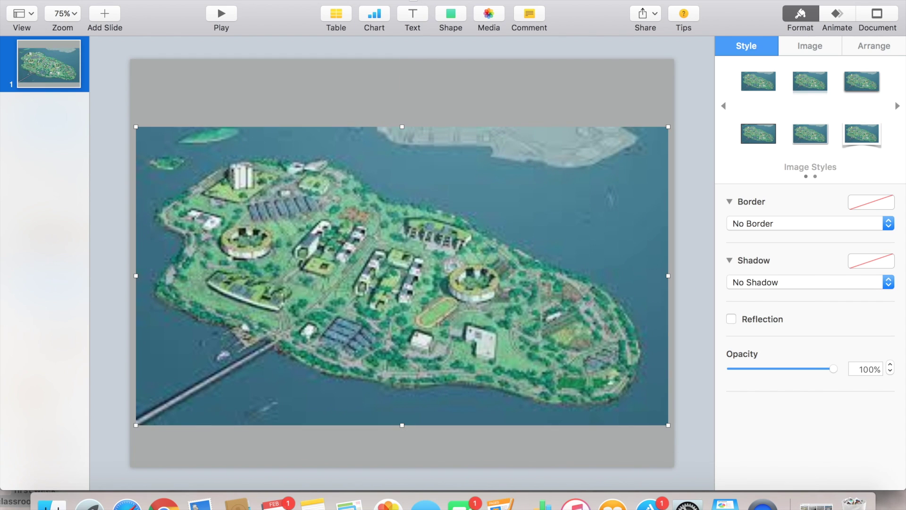
pyautogui.click(412, 16)
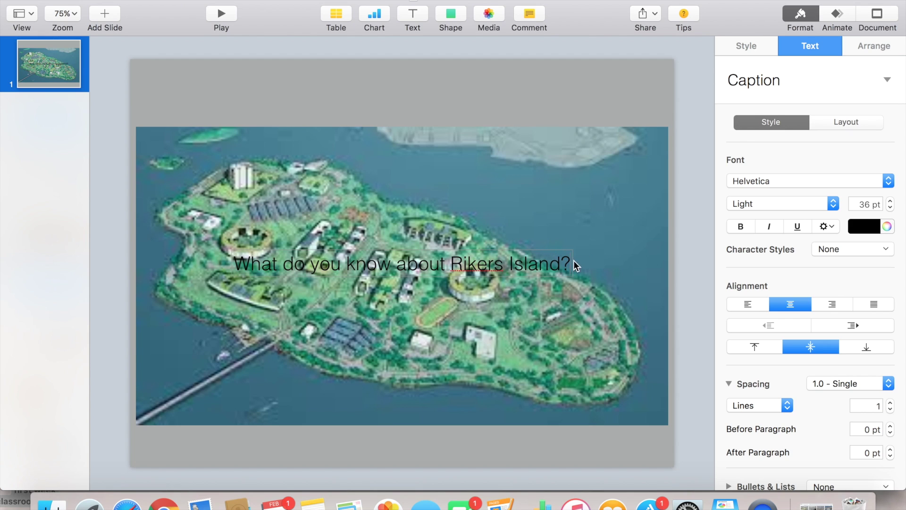
# Step: Restyle the Rikers Island question in white 70 pt Impact and move it lower on the image
pyautogui.moveTo(570, 262); pyautogui.dragTo(231, 242)
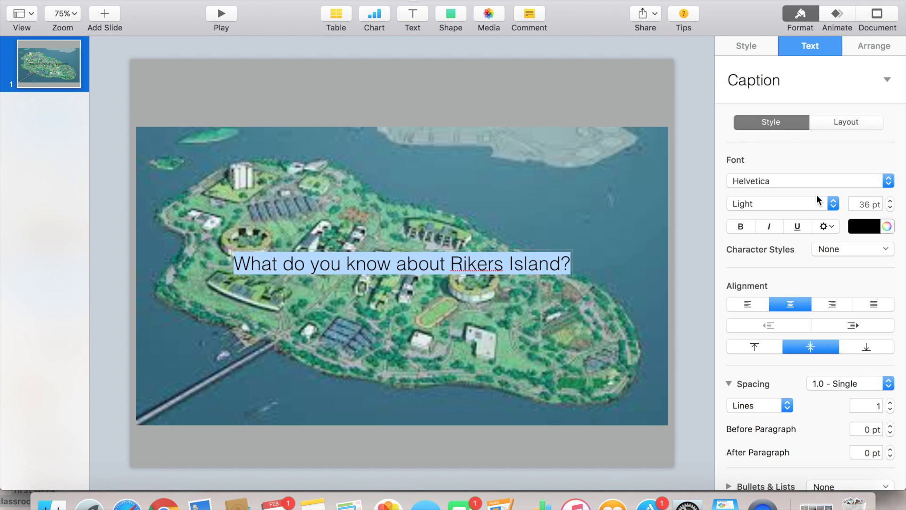
pyautogui.click(811, 181)
pyautogui.scroll(10, 811, 179)
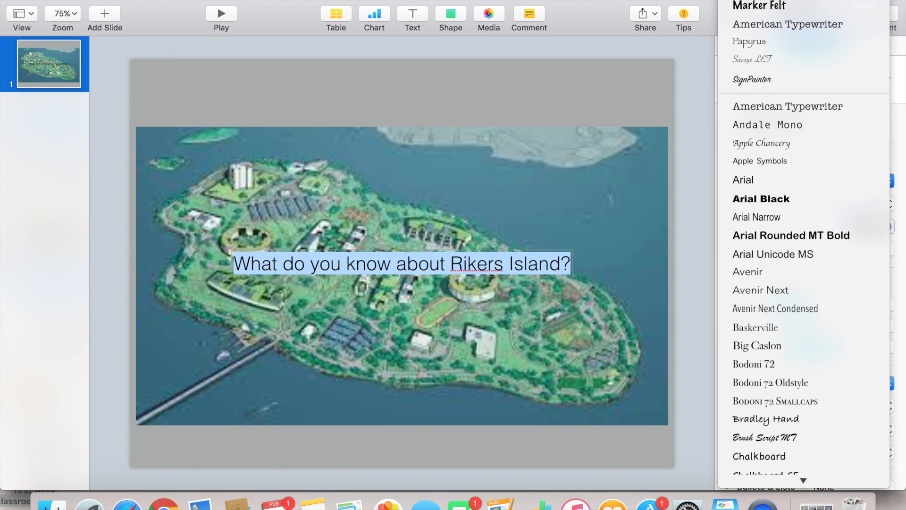
pyautogui.press('i')
pyautogui.press('Return')
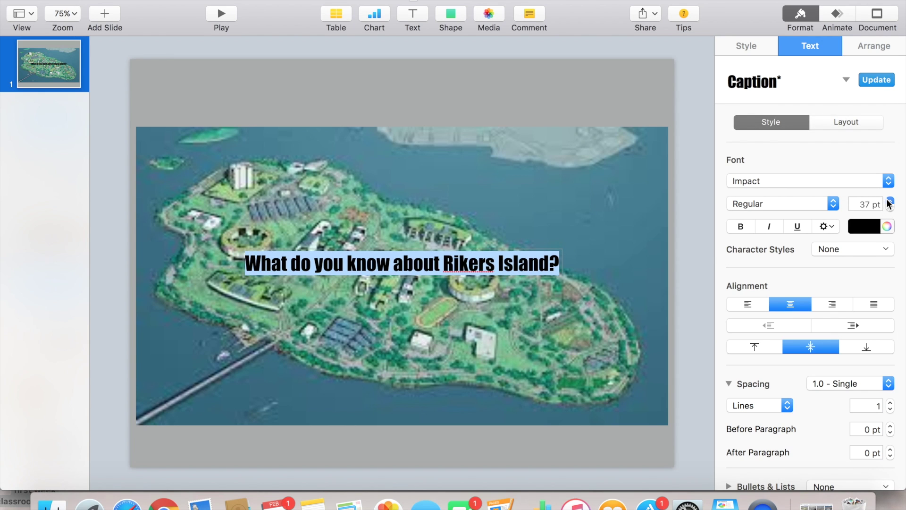
pyautogui.click(889, 201)
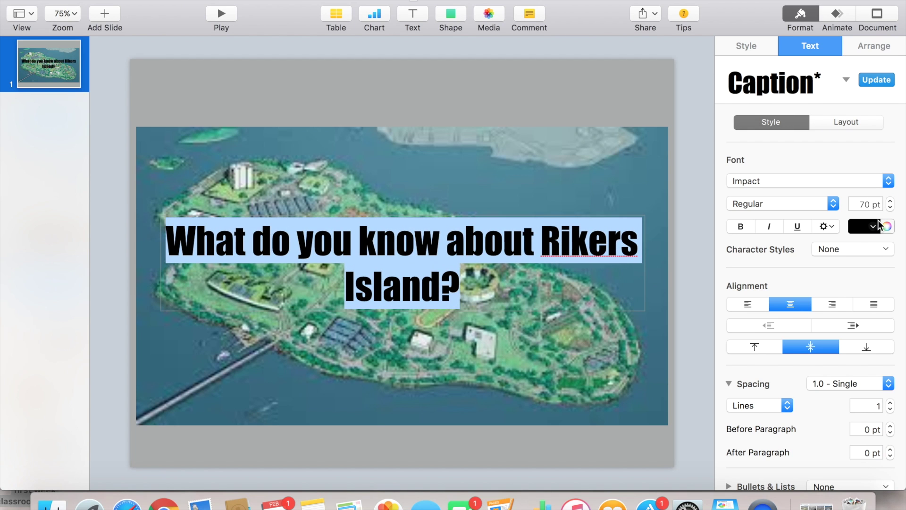
pyautogui.click(875, 226)
pyautogui.click(745, 312)
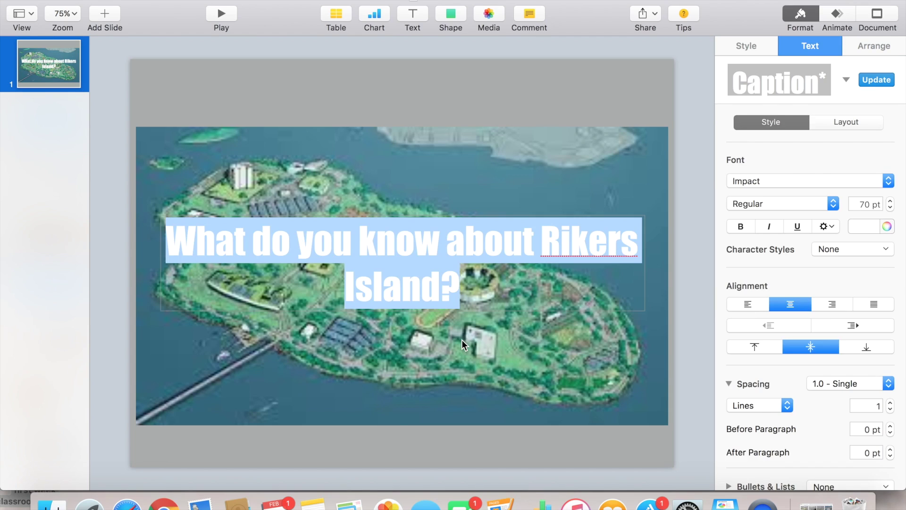
pyautogui.click(461, 339)
pyautogui.moveTo(428, 266); pyautogui.dragTo(429, 354)
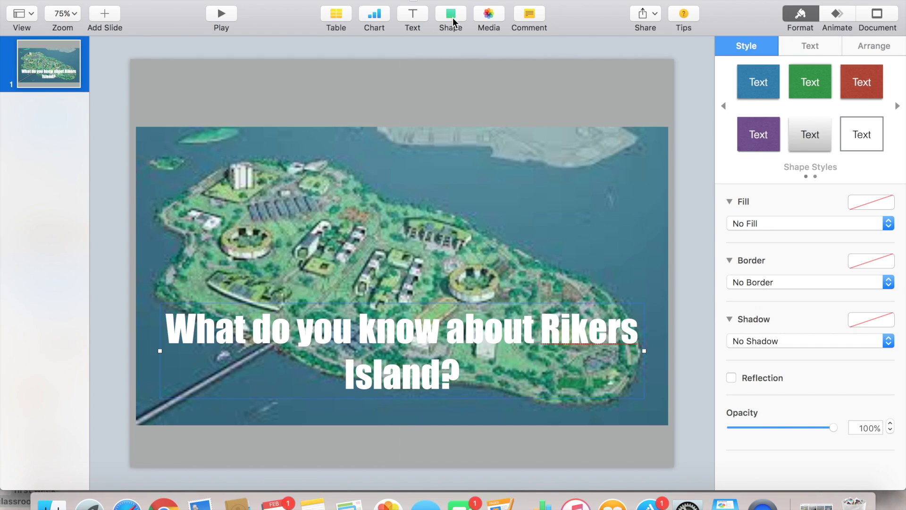
# Step: Give the question's text box the plain bordered style with a solid white fill
pyautogui.tripleClick(430, 351)
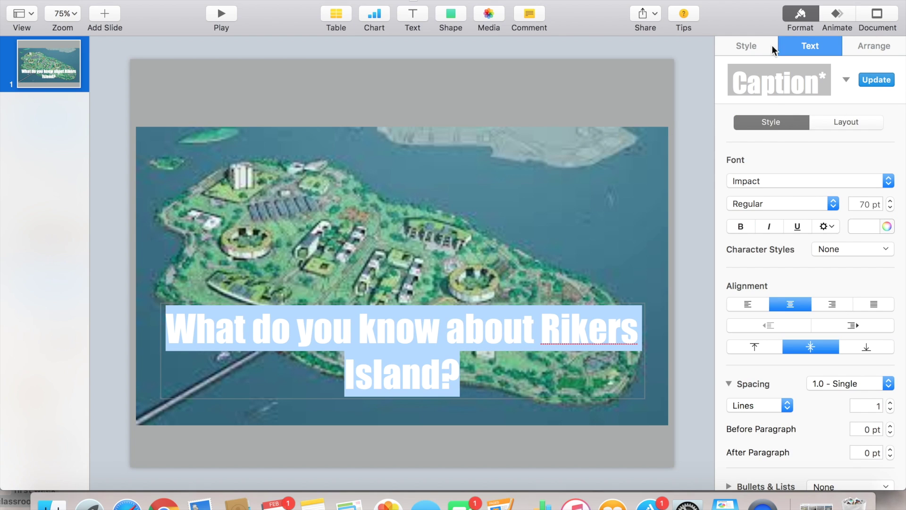
pyautogui.click(757, 44)
pyautogui.click(860, 134)
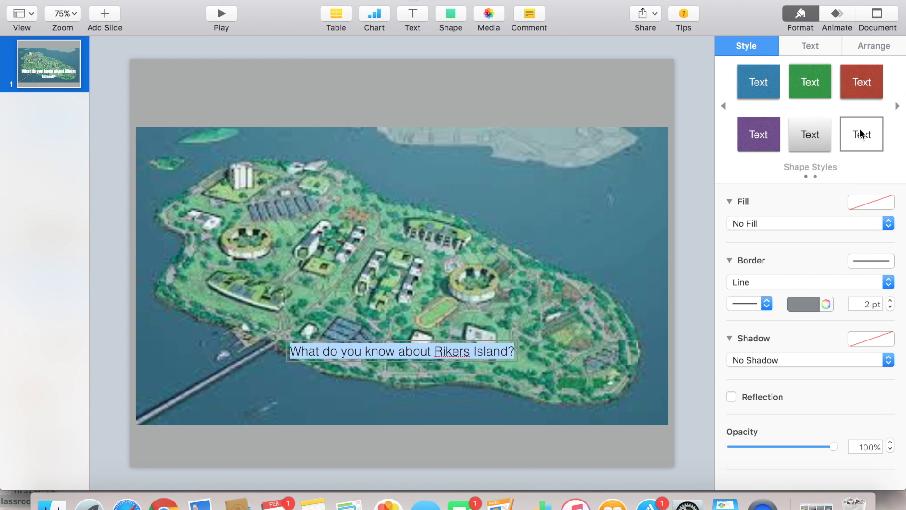
pyautogui.click(812, 223)
pyautogui.click(812, 235)
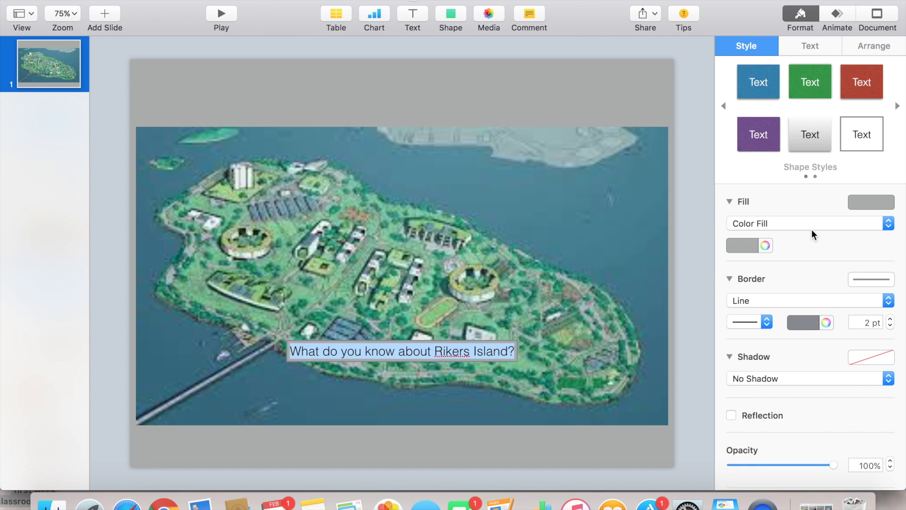
pyautogui.click(881, 203)
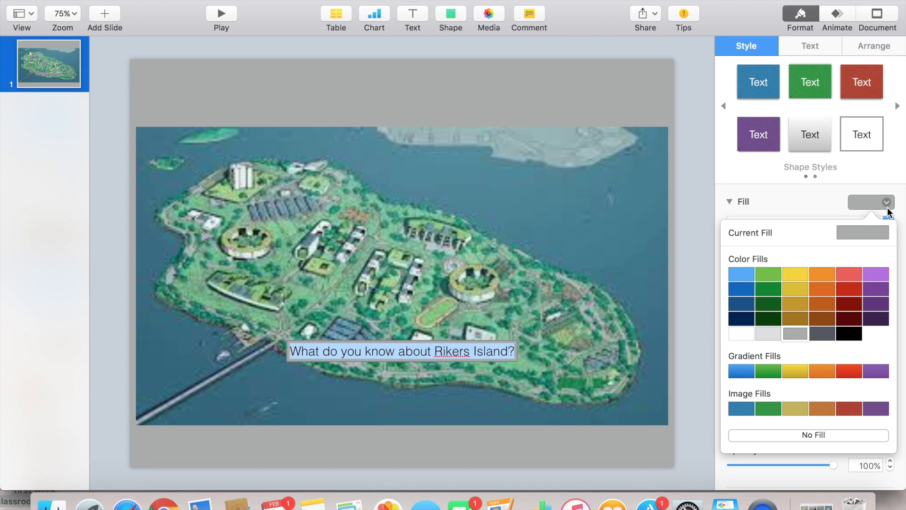
pyautogui.click(731, 336)
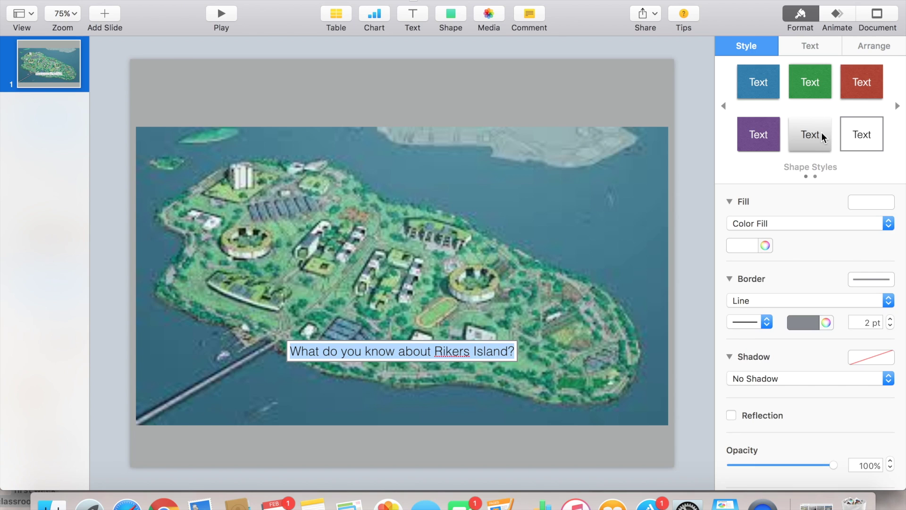
# Step: Set the question font to Impact at about 61 pt and shift the box slightly lower
pyautogui.click(813, 47)
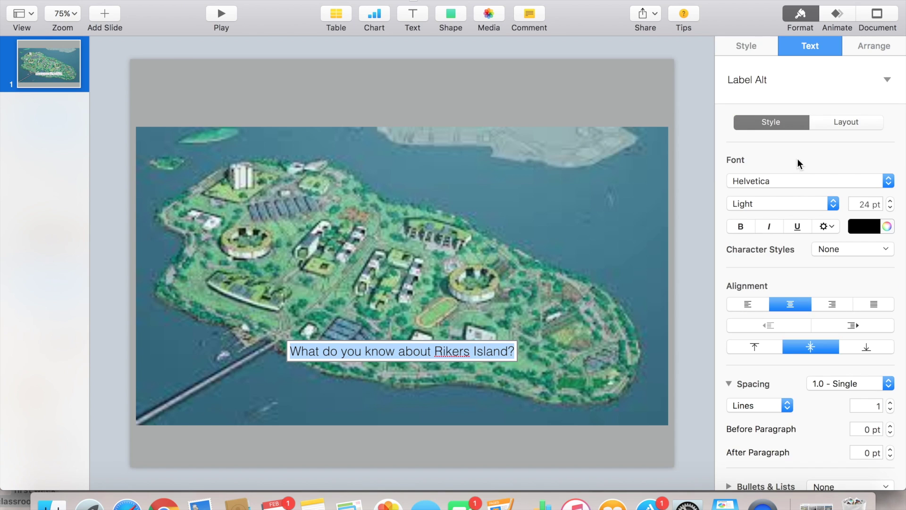
pyautogui.click(792, 182)
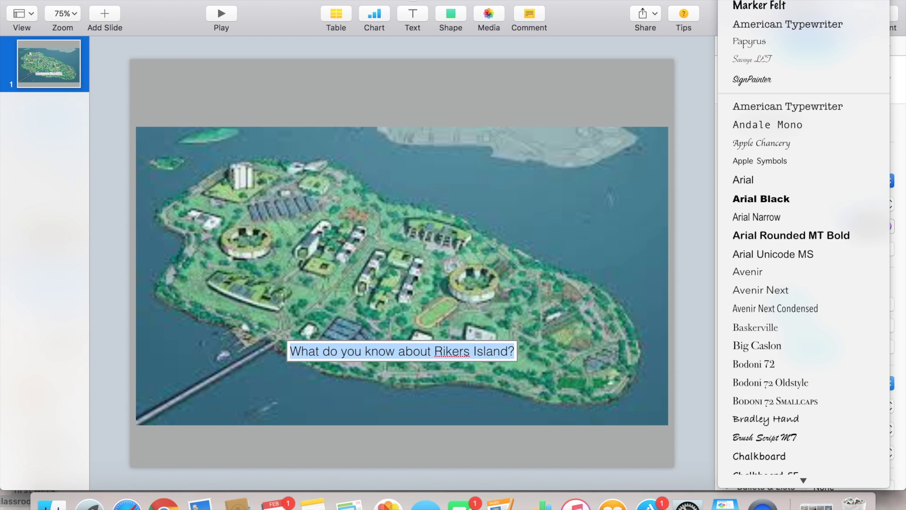
pyautogui.click(870, 194)
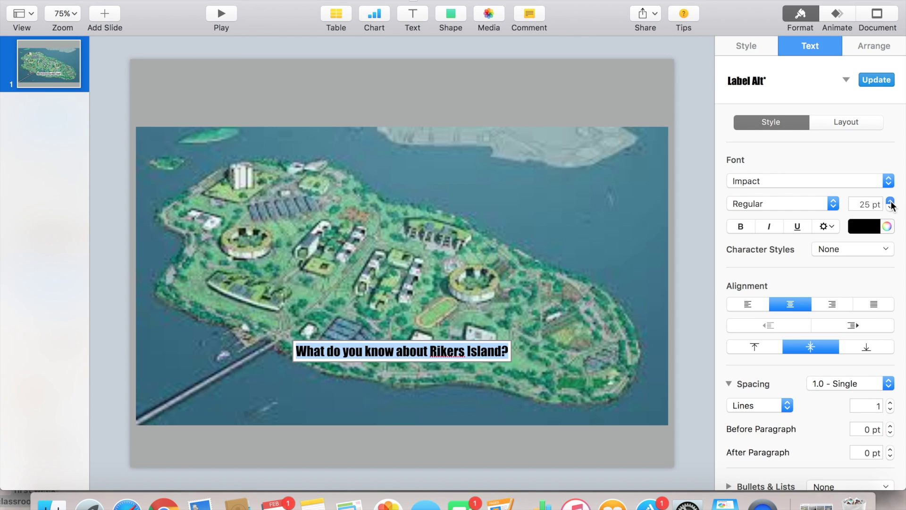
pyautogui.moveTo(891, 204); pyautogui.dragTo(891, 204)
pyautogui.click(516, 399)
pyautogui.moveTo(500, 352)
pyautogui.mouseDown()
pyautogui.moveTo(500, 366)
pyautogui.moveTo(500, 351)
pyautogui.mouseUp()
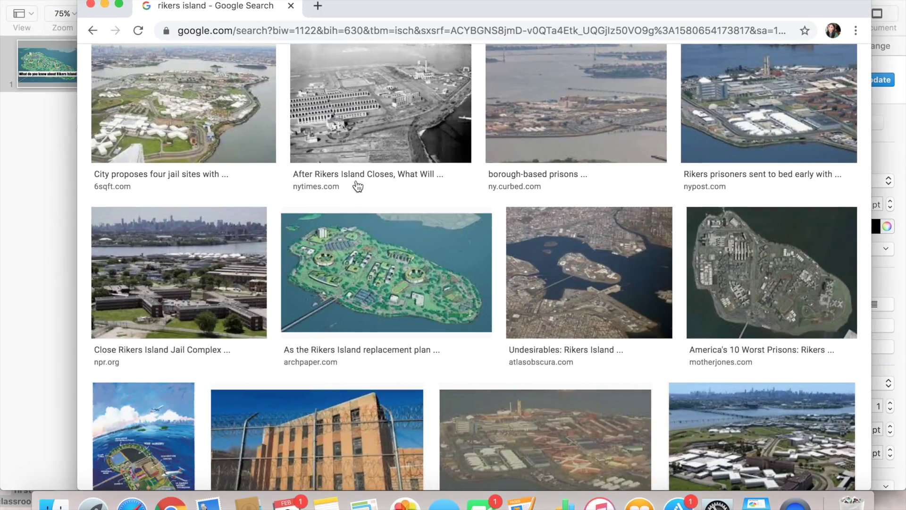
# Step: Search Google Images for 'pen' and copy the ballpoint pen image
pyautogui.scroll(10, 354, 189)
pyautogui.tripleClick(332, 77)
pyautogui.press('BackSpace')
pyautogui.write('pe')
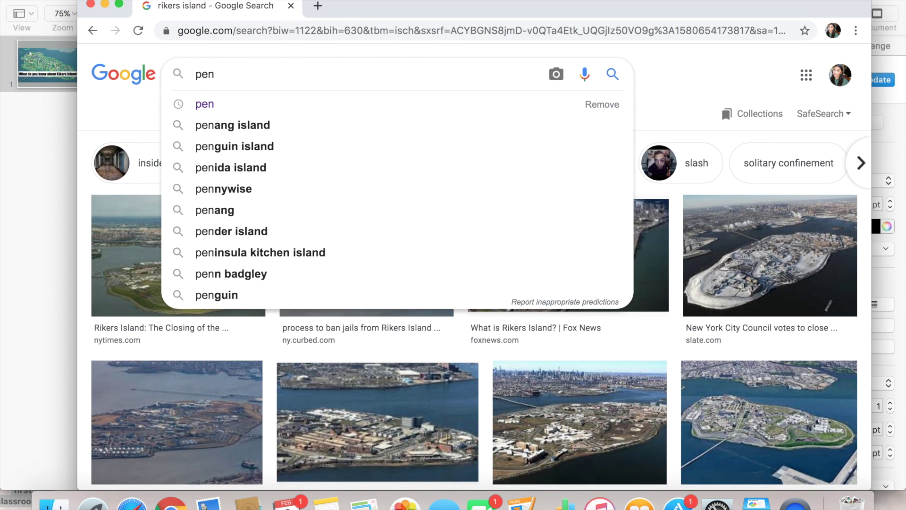
pyautogui.write('n')
pyautogui.press('Return')
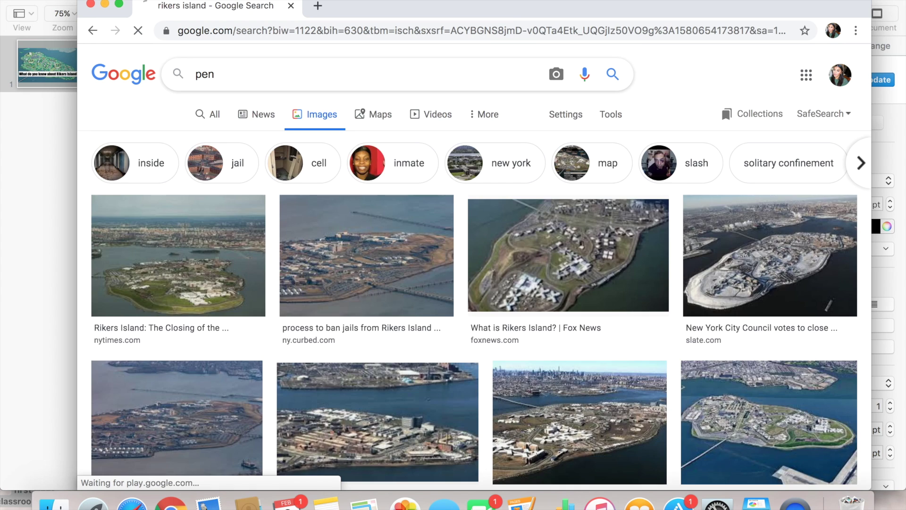
pyautogui.scroll(-8, 430, 395)
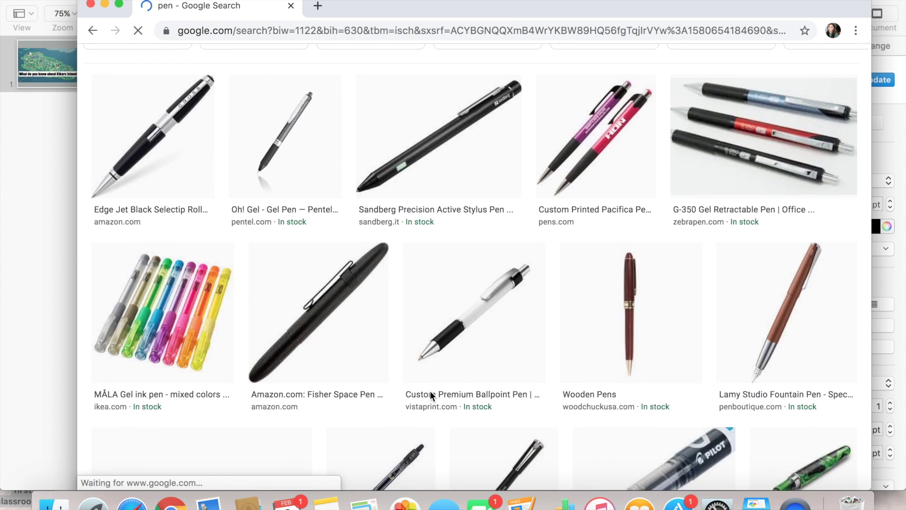
pyautogui.scroll(2, 486, 341)
pyautogui.rightClick(486, 341)
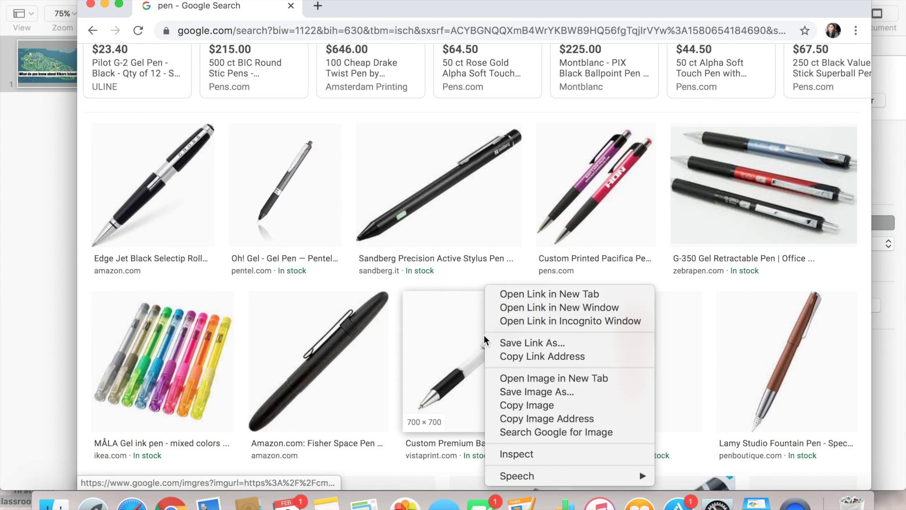
pyautogui.click(550, 405)
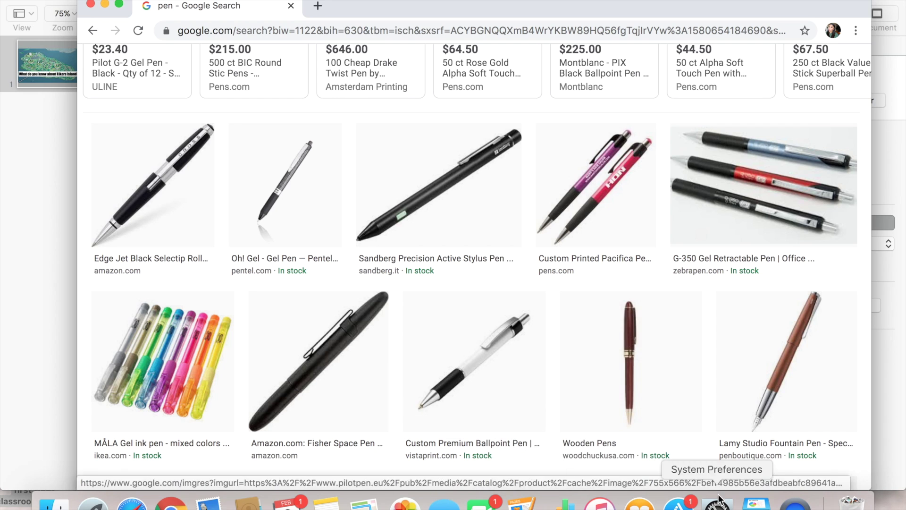
# Step: Paste the copied pen image onto the Rikers Island slide in Keynote
pyautogui.click(755, 502)
pyautogui.click(623, 223)
pyautogui.rightClick(622, 222)
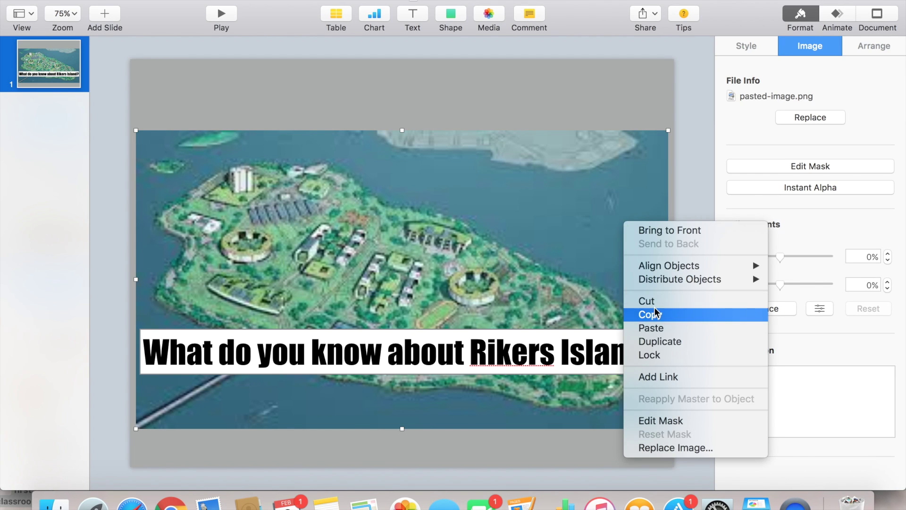
pyautogui.click(652, 327)
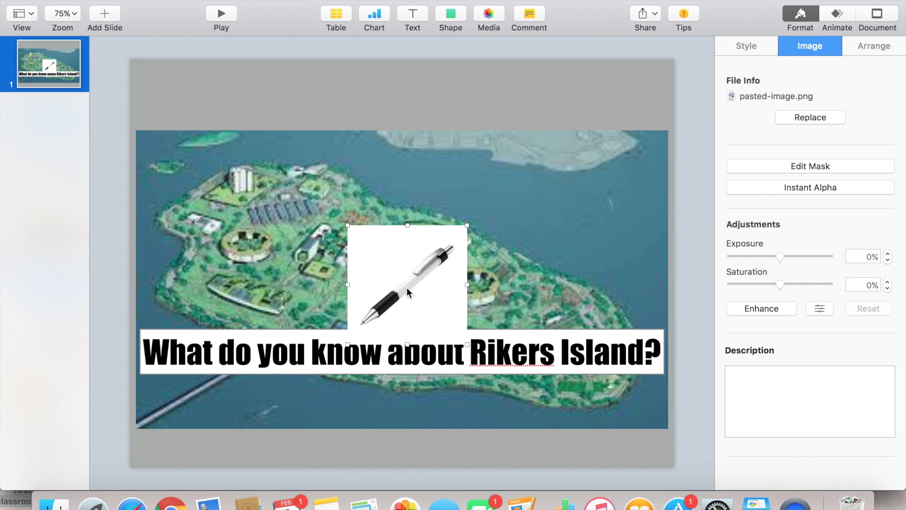
# Step: Move the pen to the map's upper right and remove its white background with Instant Alpha
pyautogui.moveTo(407, 287); pyautogui.dragTo(585, 225)
pyautogui.click(781, 187)
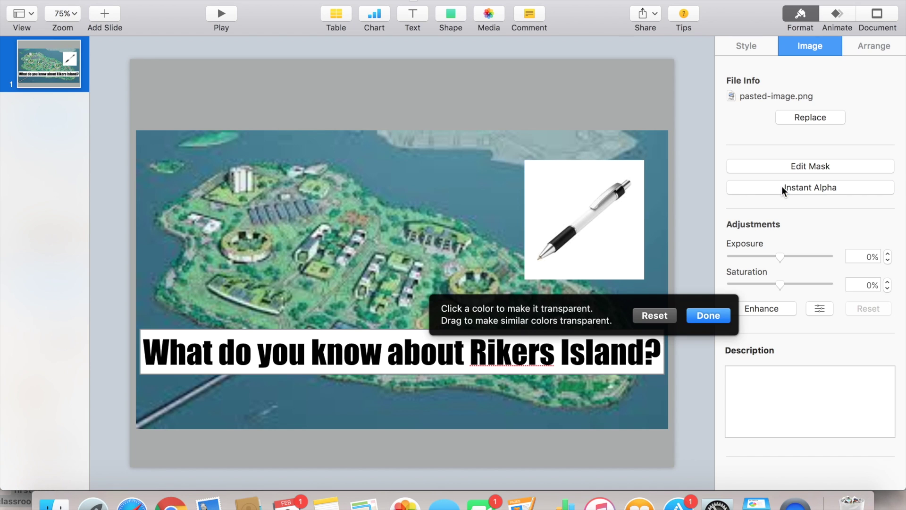
pyautogui.click(578, 196)
pyautogui.moveTo(565, 177); pyautogui.dragTo(565, 184)
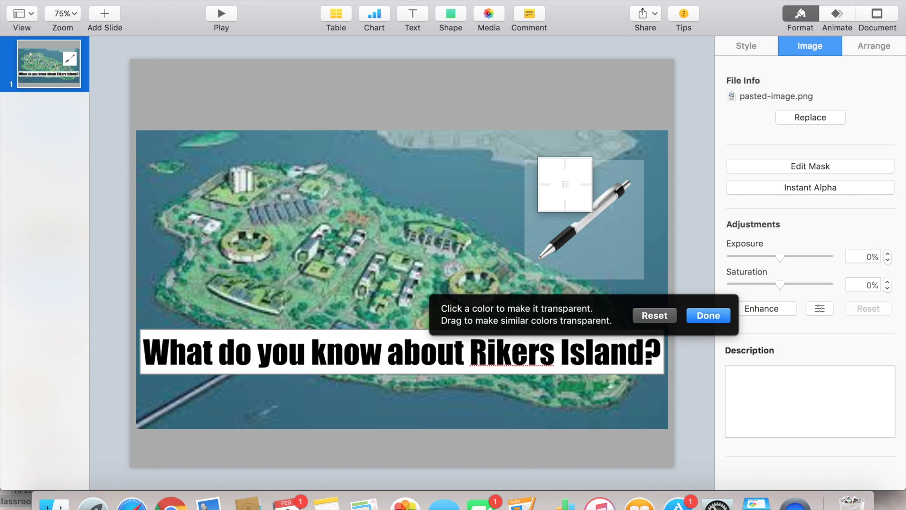
pyautogui.click(710, 313)
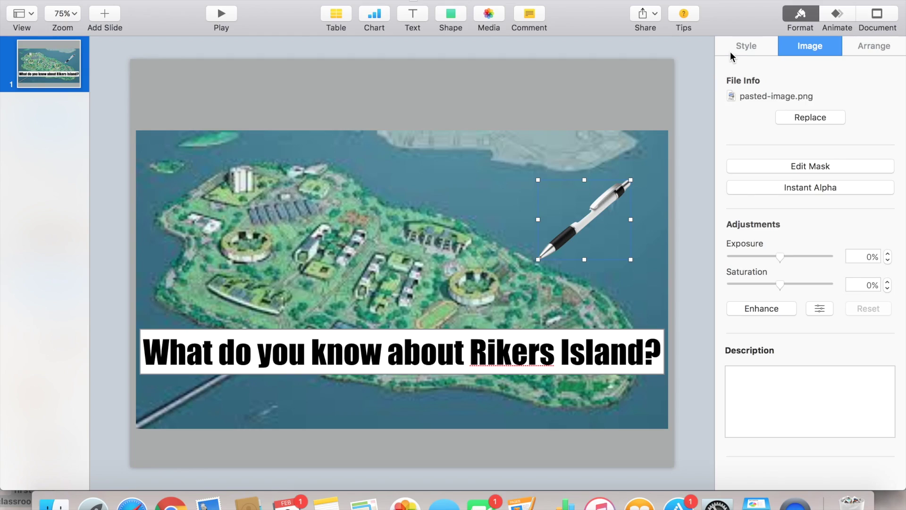
# Step: Rotate the pen to 28.1° and place its tip at the end of the question
pyautogui.click(729, 50)
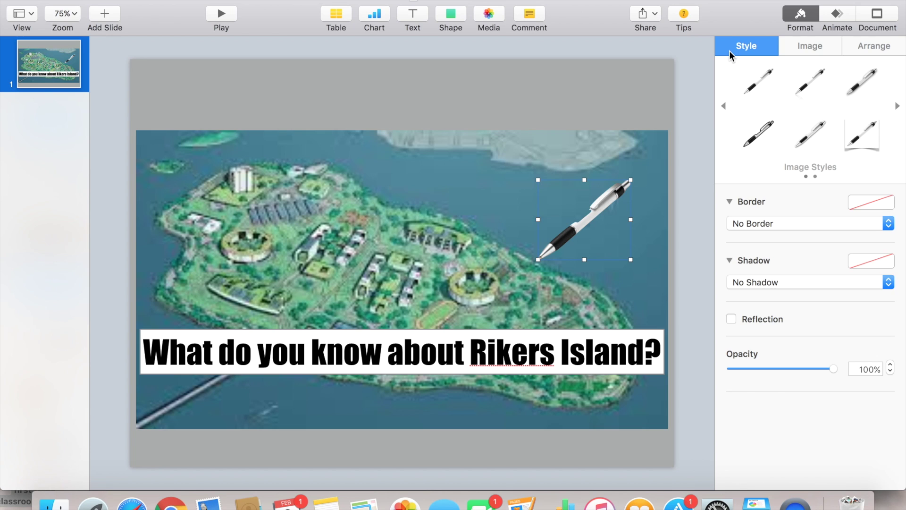
pyautogui.click(859, 49)
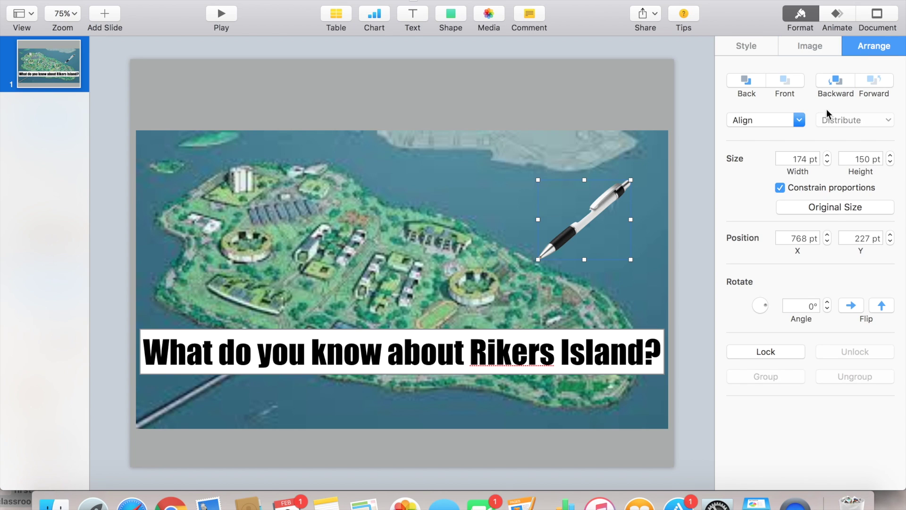
pyautogui.click(765, 304)
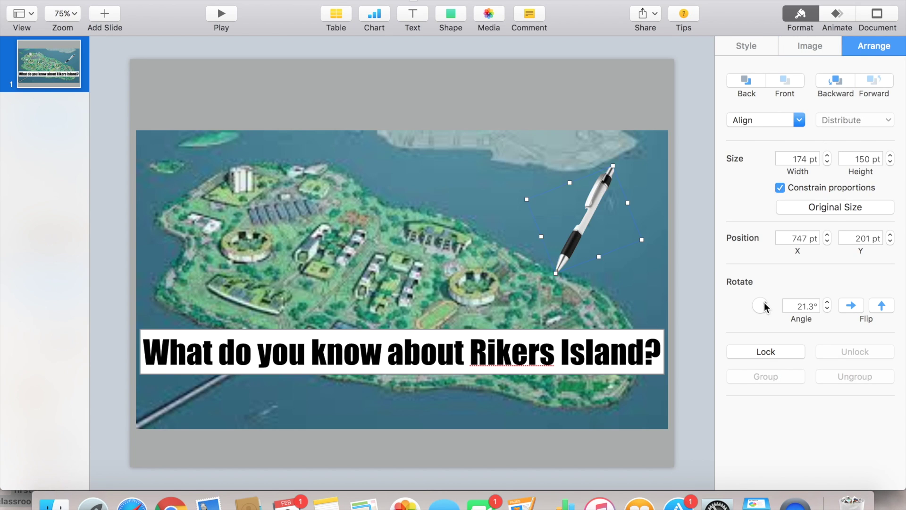
pyautogui.moveTo(765, 306); pyautogui.dragTo(765, 303)
pyautogui.moveTo(587, 240); pyautogui.dragTo(640, 293)
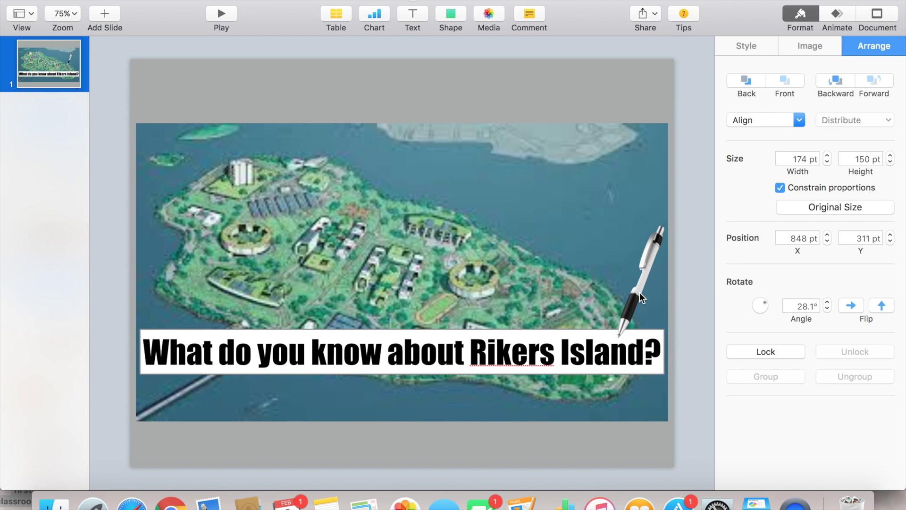
pyautogui.click(106, 19)
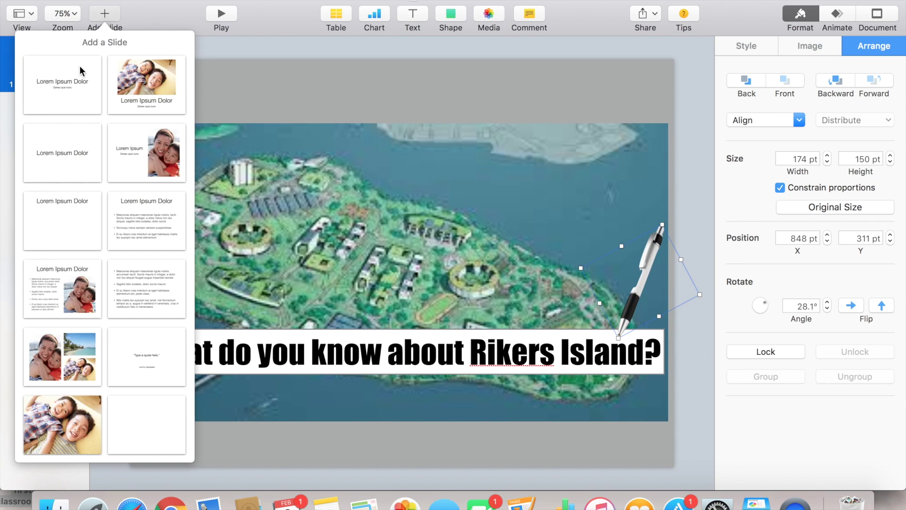
# Step: Add a Title & Subtitle slide with a light-blue background
pyautogui.click(78, 75)
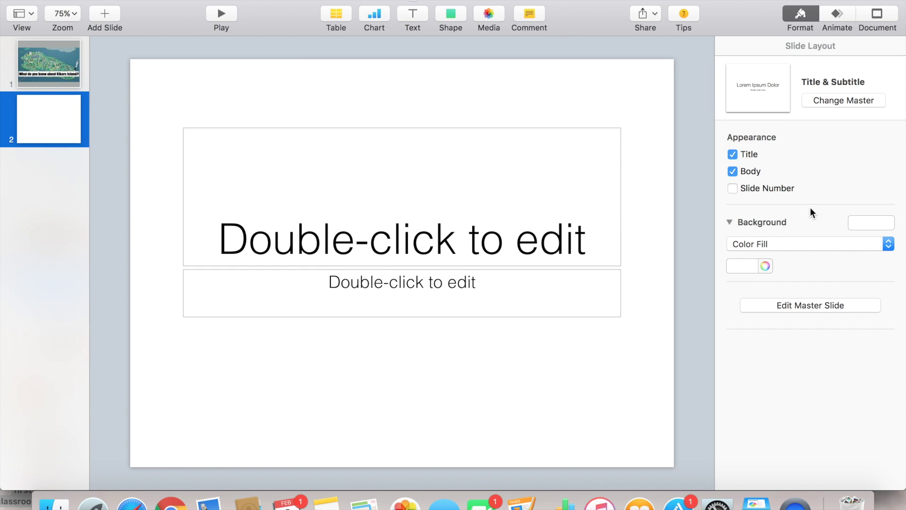
pyautogui.click(887, 221)
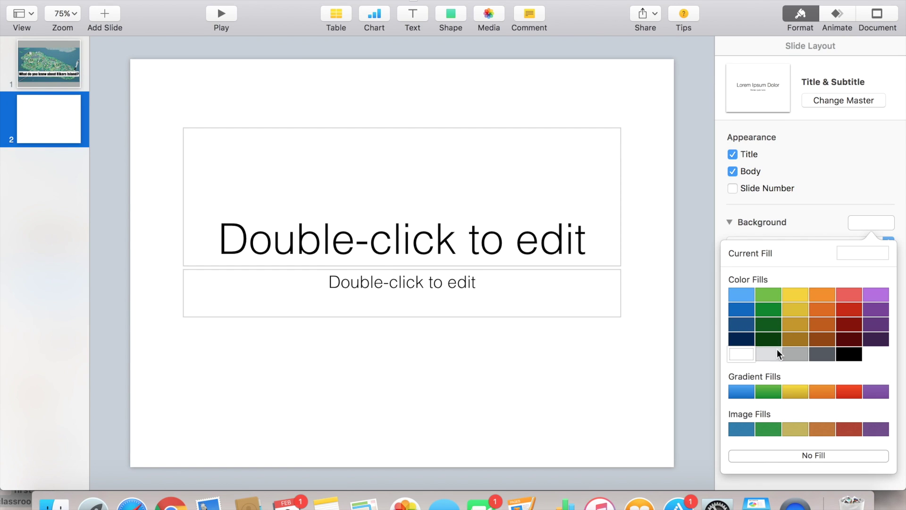
pyautogui.click(740, 295)
# Step: Title the slide 'Learning Objective' in white Impact
pyautogui.doubleClick(498, 194)
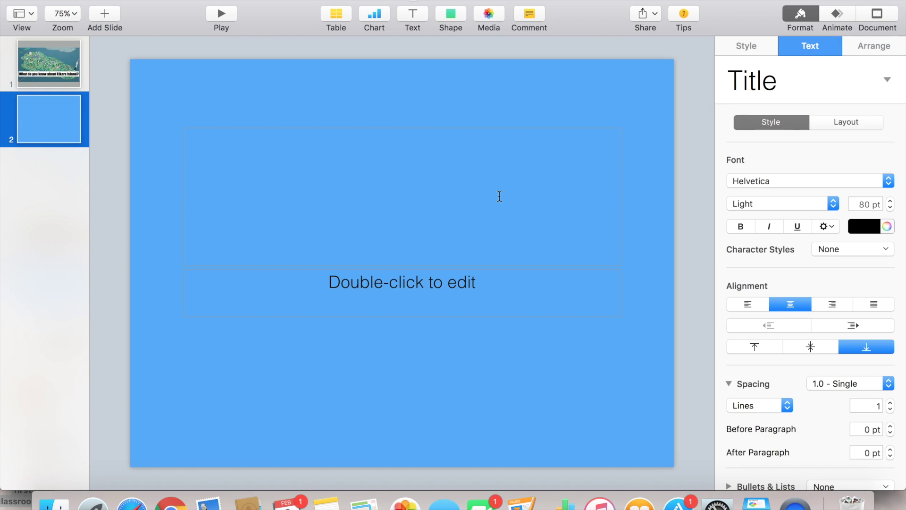
pyautogui.write('Learning ')
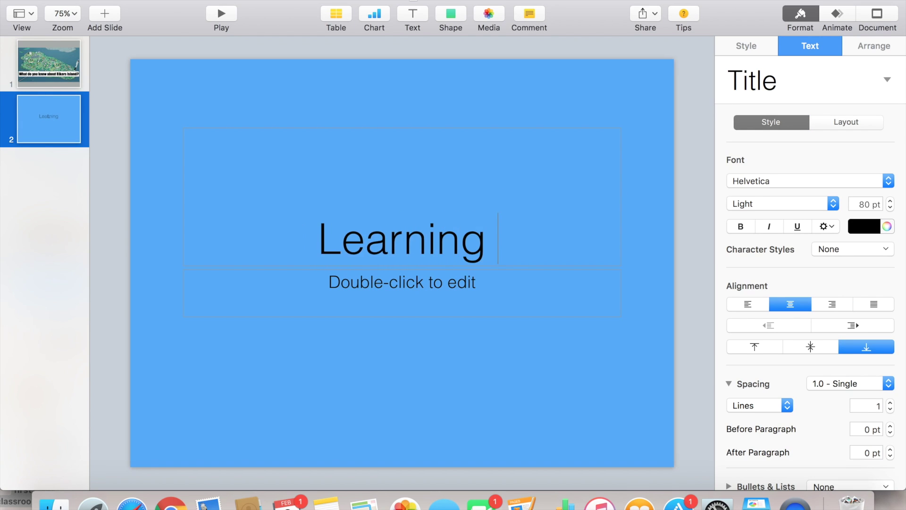
pyautogui.write('Objective')
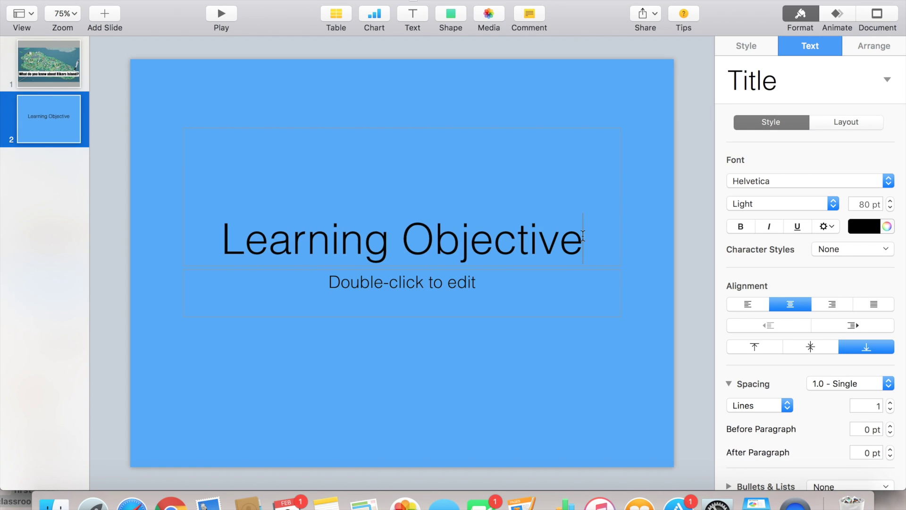
pyautogui.moveTo(584, 238); pyautogui.dragTo(42, 215)
pyautogui.click(757, 181)
pyautogui.scroll(5, 760, 183)
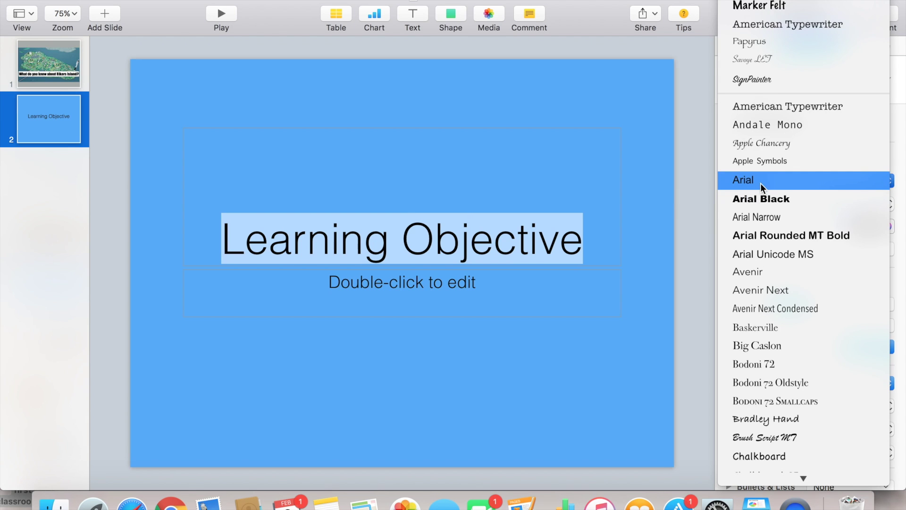
pyautogui.click(847, 138)
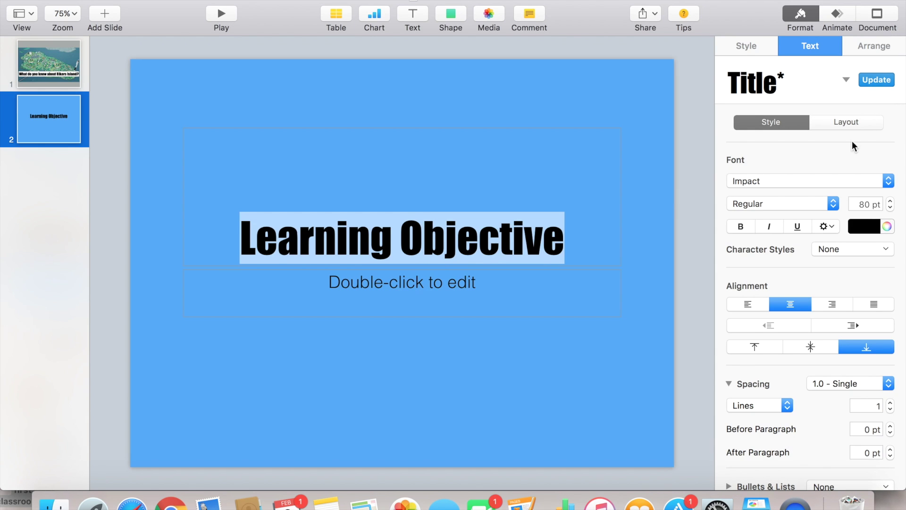
pyautogui.click(871, 227)
pyautogui.click(744, 313)
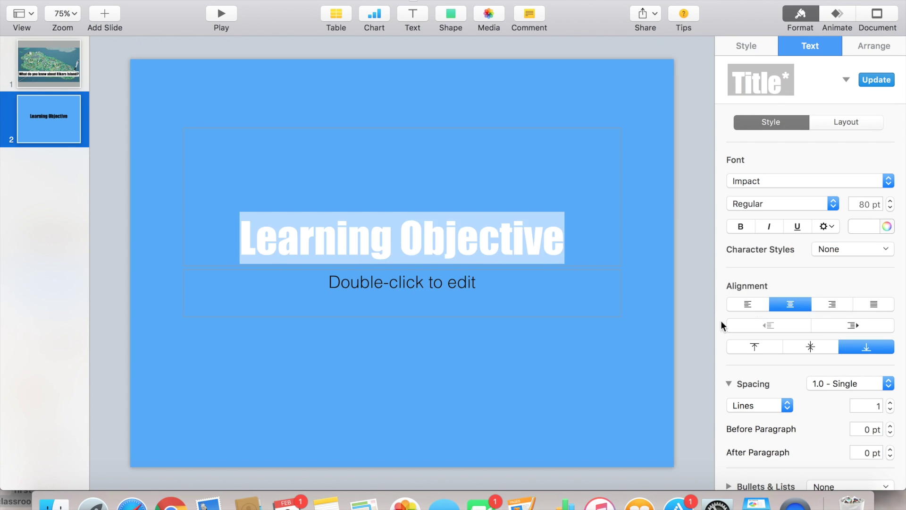
pyautogui.click(525, 378)
pyautogui.click(457, 17)
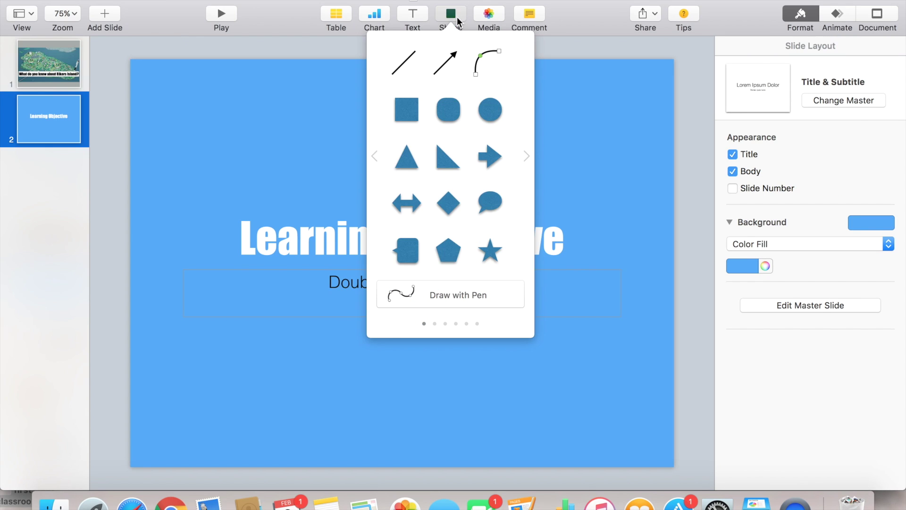
# Step: Insert a square, stretch it into a wide grey rectangle, and send it behind the title
pyautogui.click(414, 107)
pyautogui.moveTo(391, 265); pyautogui.dragTo(178, 210)
pyautogui.moveTo(219, 235); pyautogui.dragTo(631, 314)
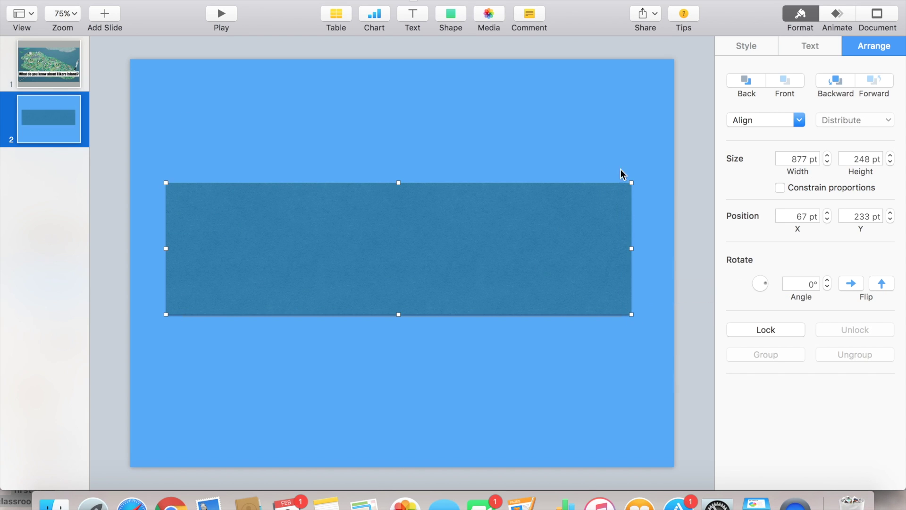
pyautogui.click(761, 46)
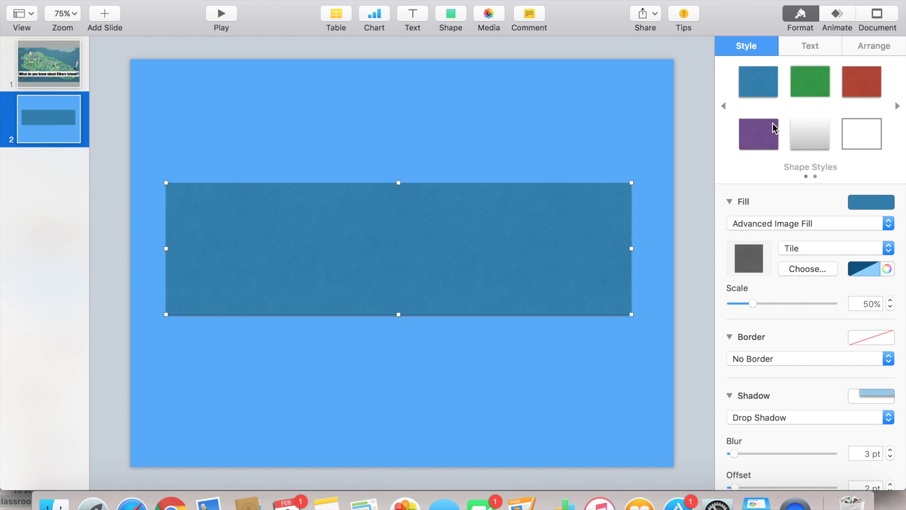
pyautogui.click(888, 203)
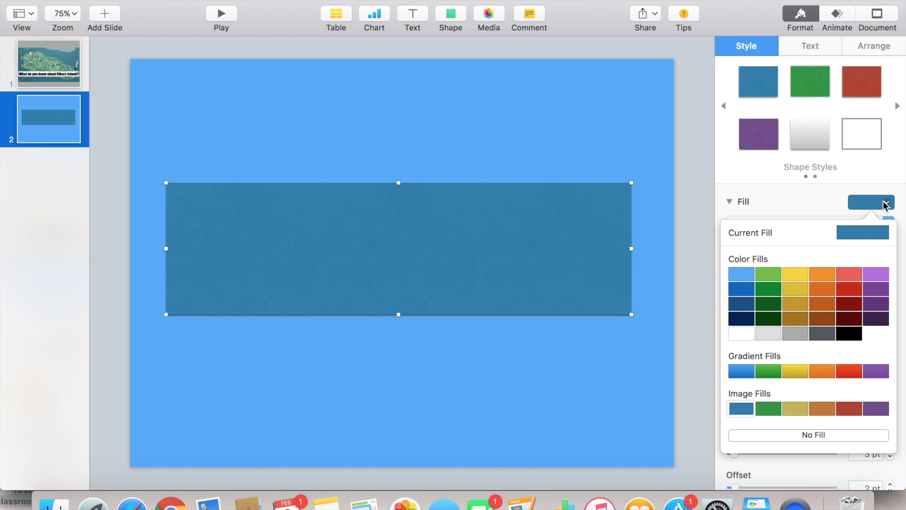
pyautogui.click(801, 333)
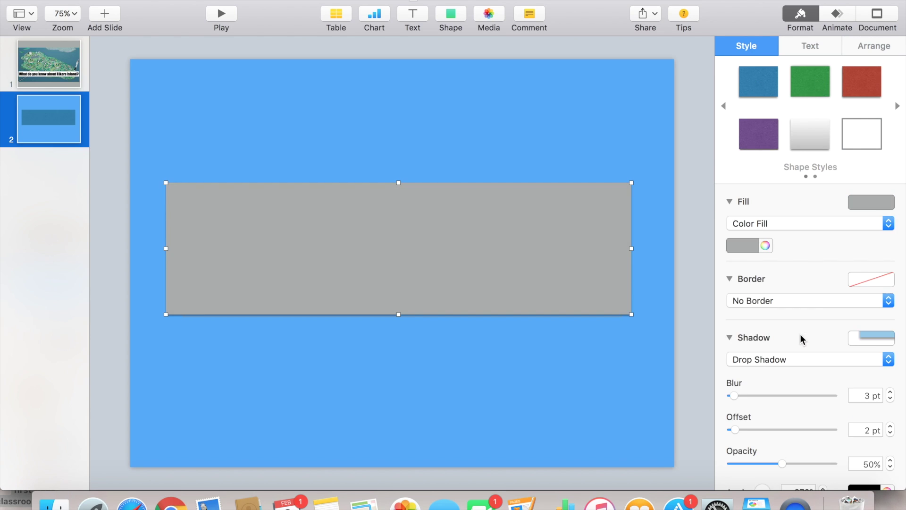
pyautogui.rightClick(441, 207)
pyautogui.click(462, 229)
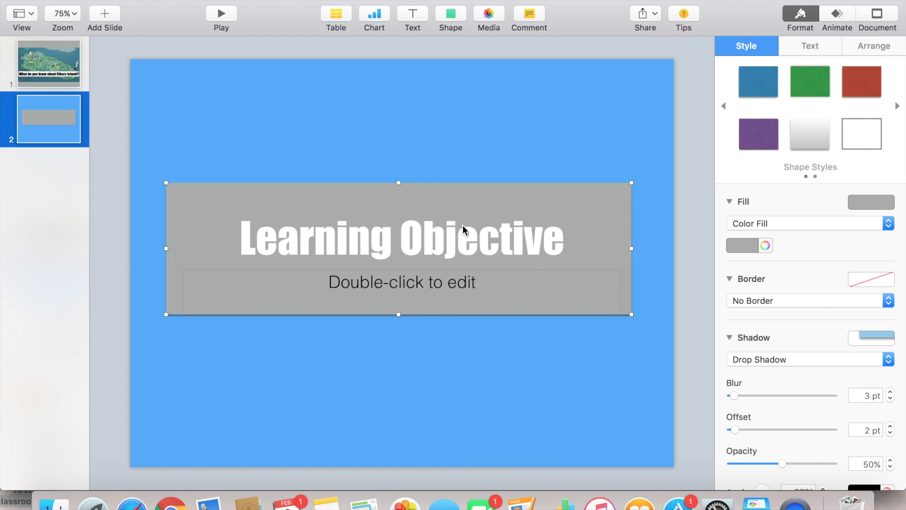
pyautogui.click(473, 90)
# Step: Delete the empty subtitle and nudge the title down to the rectangle's middle
pyautogui.click(426, 282)
pyautogui.press('Delete')
pyautogui.click(429, 243)
pyautogui.moveTo(429, 243); pyautogui.dragTo(429, 251)
# Step: Duplicate the rectangle, shrink the copy inside it, fill it blue, and send it behind the title
pyautogui.click(429, 301)
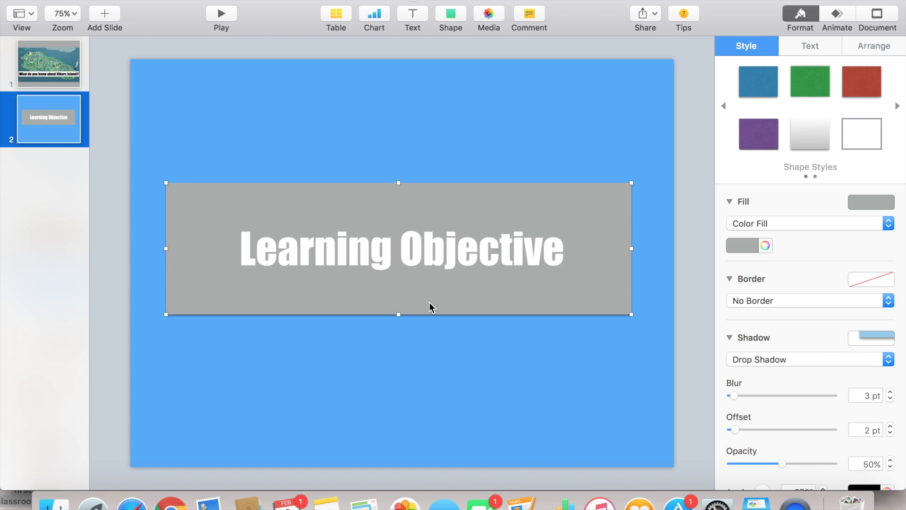
pyautogui.rightClick(429, 302)
pyautogui.click(448, 407)
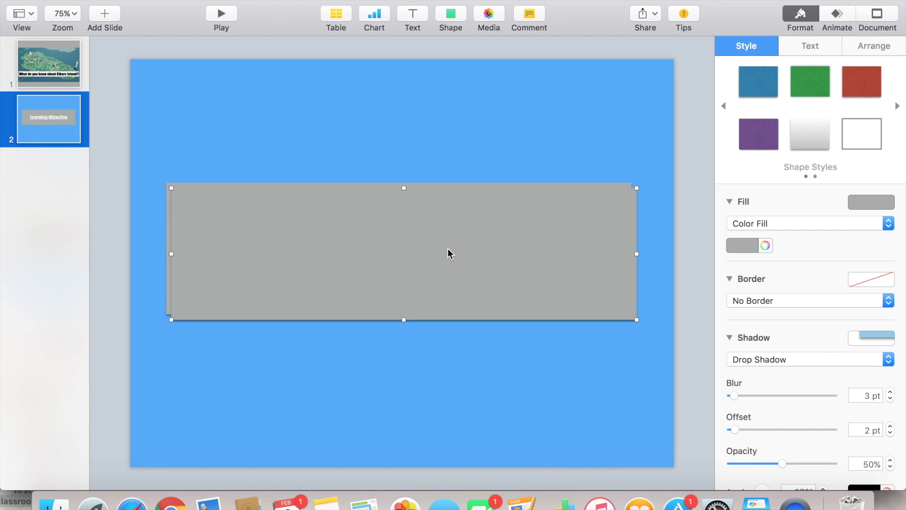
pyautogui.moveTo(636, 187); pyautogui.dragTo(550, 222)
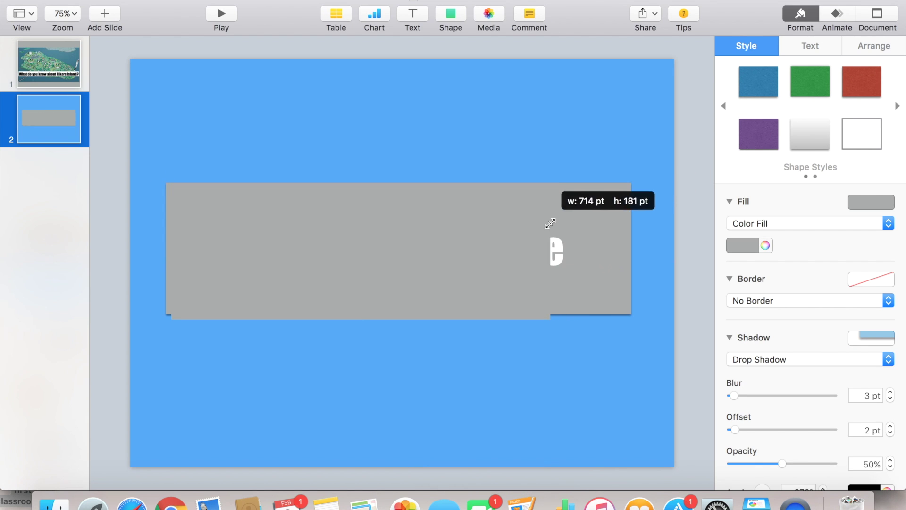
pyautogui.moveTo(447, 251); pyautogui.dragTo(479, 234)
pyautogui.click(882, 204)
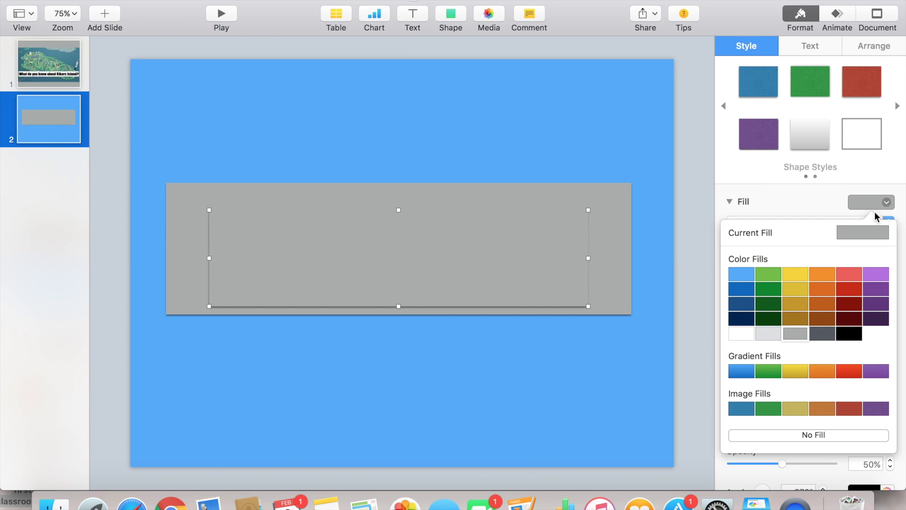
pyautogui.click(740, 274)
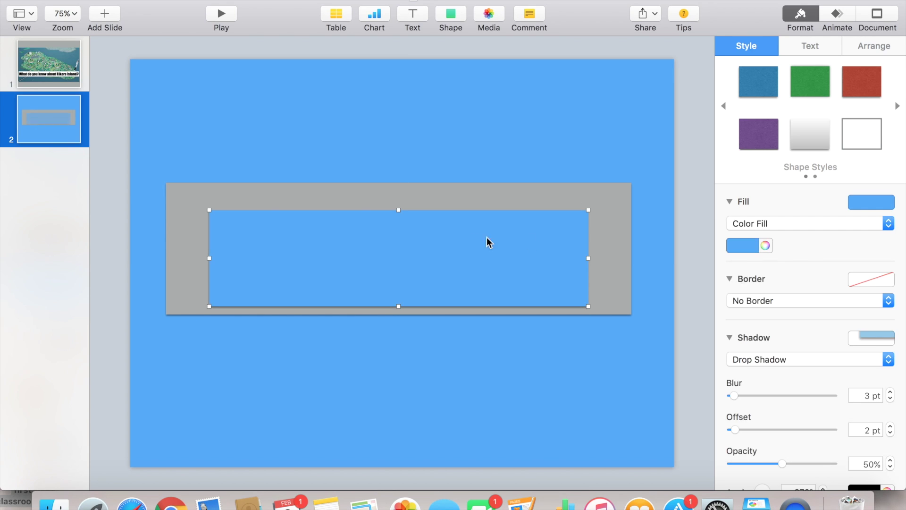
pyautogui.moveTo(474, 261); pyautogui.dragTo(475, 256)
pyautogui.rightClick(474, 256)
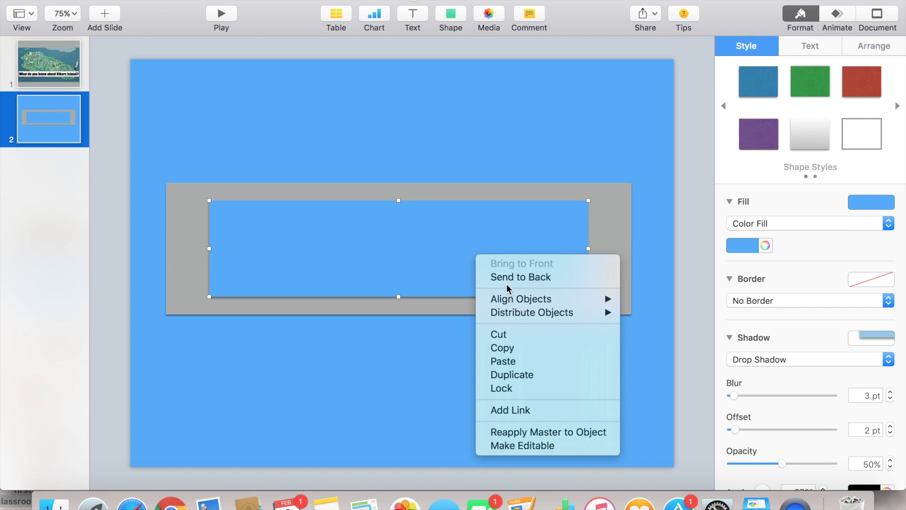
pyautogui.click(501, 278)
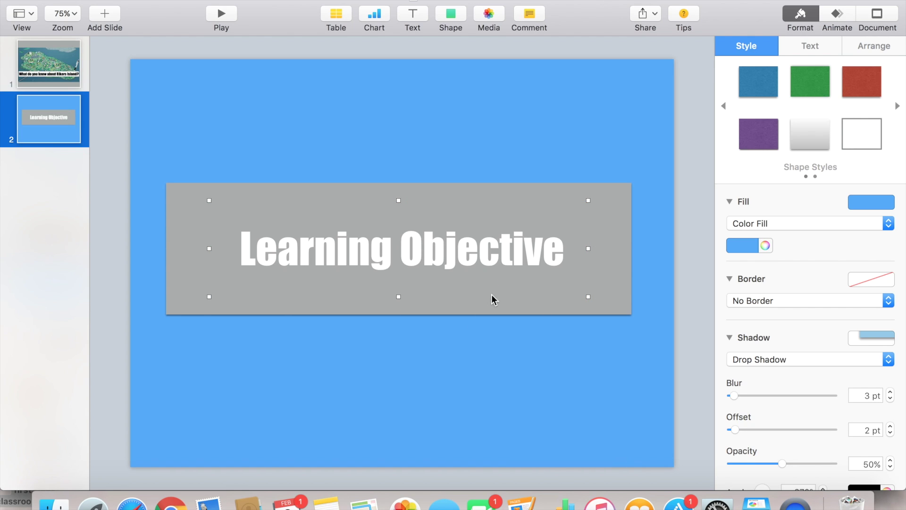
# Step: Send the grey rectangle behind the blue panel so it forms a border
pyautogui.click(612, 274)
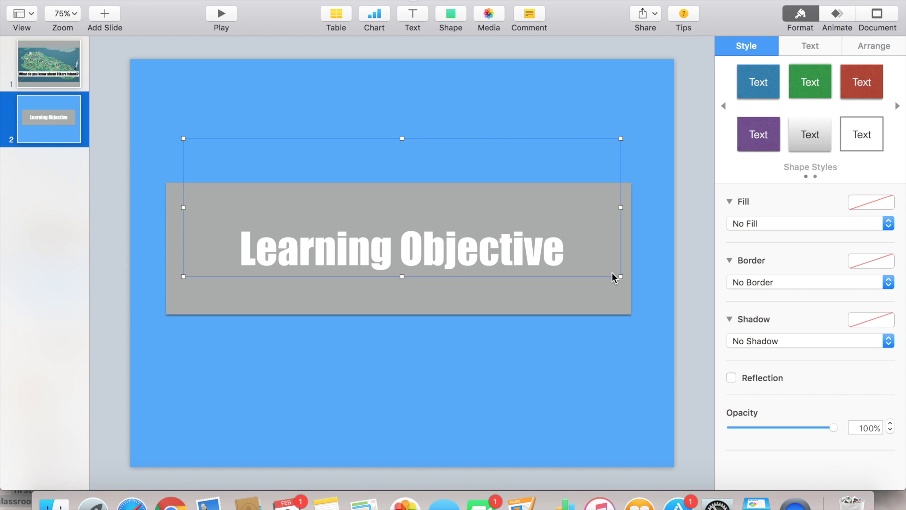
pyautogui.rightClick(493, 252)
pyautogui.click(417, 309)
pyautogui.click(417, 307)
pyautogui.rightClick(417, 307)
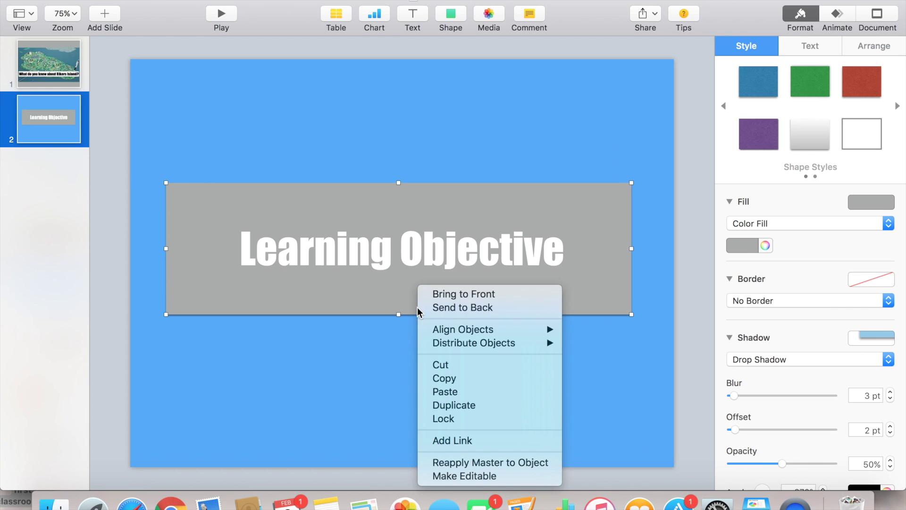
pyautogui.click(449, 306)
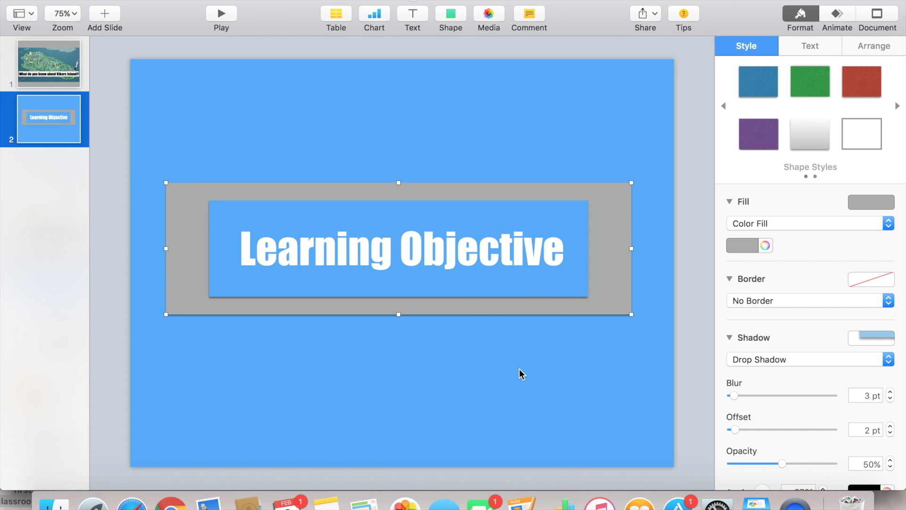
pyautogui.click(519, 369)
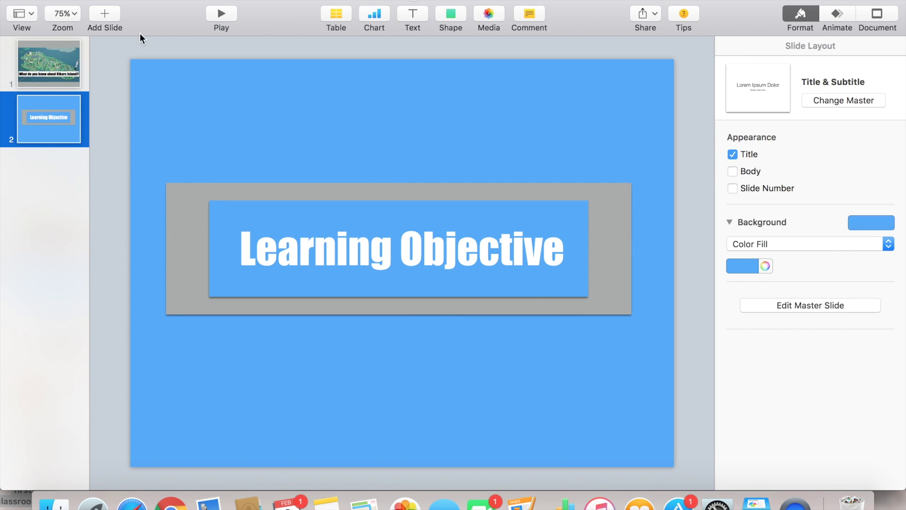
# Step: Add a Title & Subtitle slide 3 and paste the Google Maps screenshot of Rikers Island
pyautogui.click(106, 16)
pyautogui.click(78, 83)
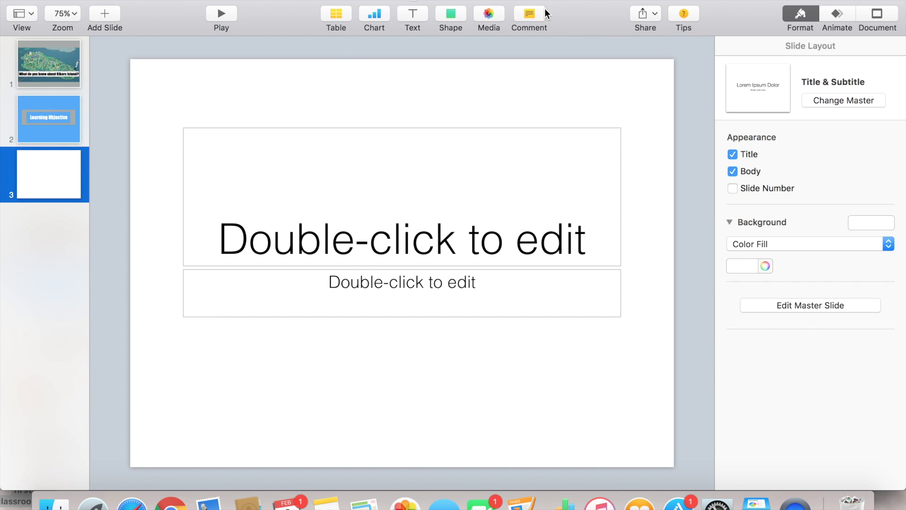
pyautogui.moveTo(562, 12); pyautogui.dragTo(550, 13)
pyautogui.rightClick(498, 90)
pyautogui.click(528, 120)
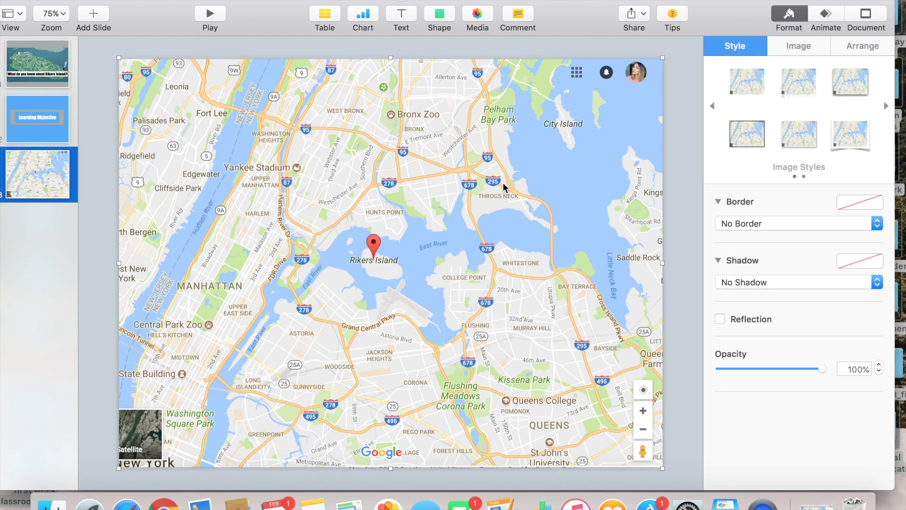
# Step: Insert a blue circle over Rikers Island and enlarge it to about 111 × 121 pt
pyautogui.click(447, 19)
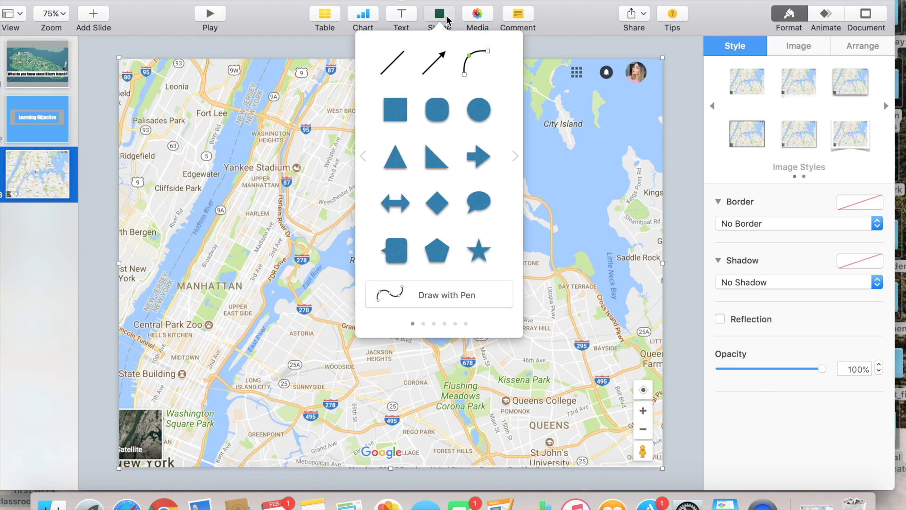
pyautogui.click(478, 114)
pyautogui.moveTo(387, 281); pyautogui.dragTo(367, 268)
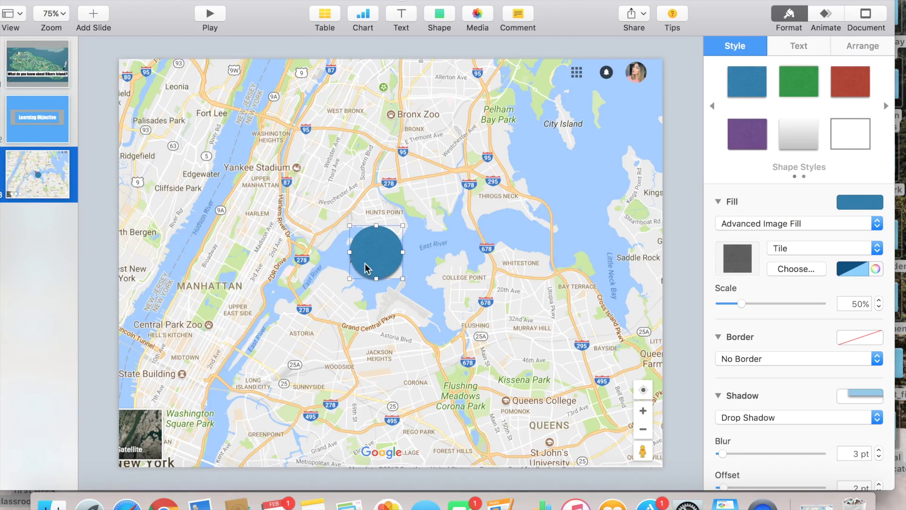
pyautogui.click(402, 281)
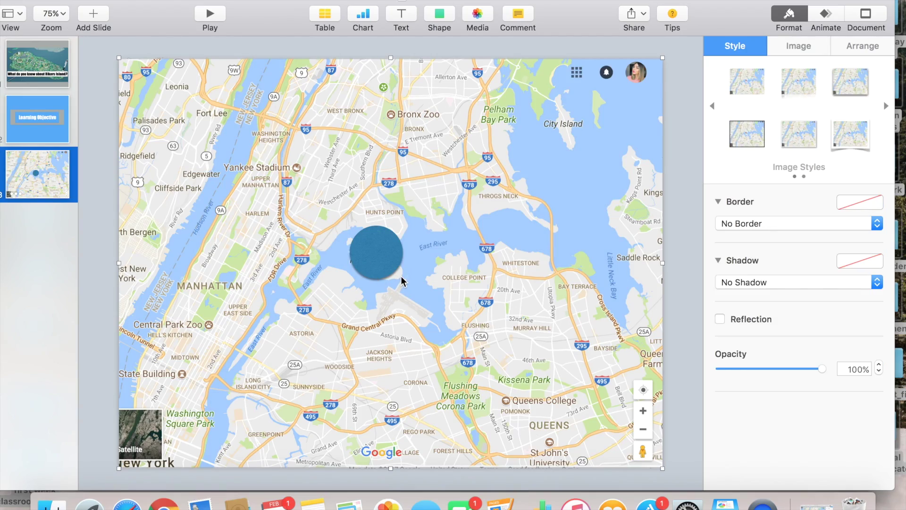
pyautogui.click(377, 252)
pyautogui.moveTo(401, 279); pyautogui.dragTo(408, 292)
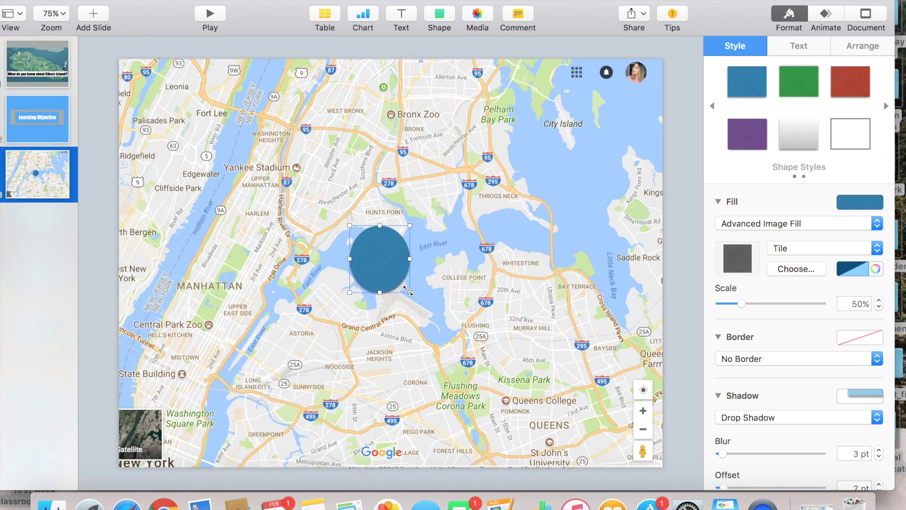
# Step: Make the circle an unfilled ring with a sketchy 11 pt Maraschino red brush border
pyautogui.click(868, 143)
pyautogui.click(864, 259)
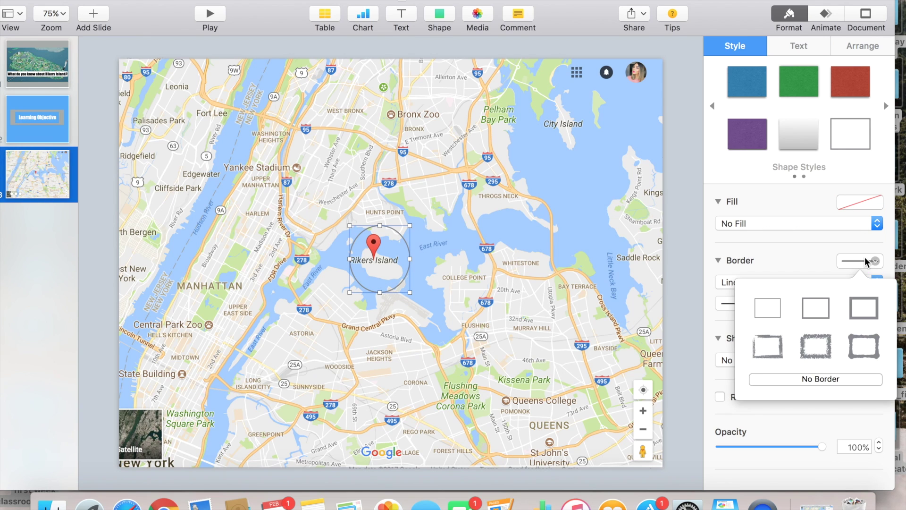
pyautogui.click(829, 356)
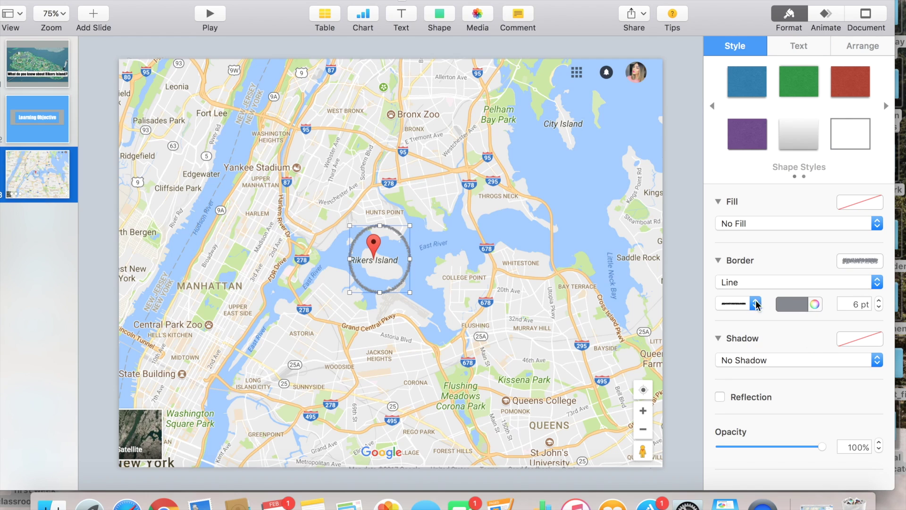
pyautogui.click(878, 300)
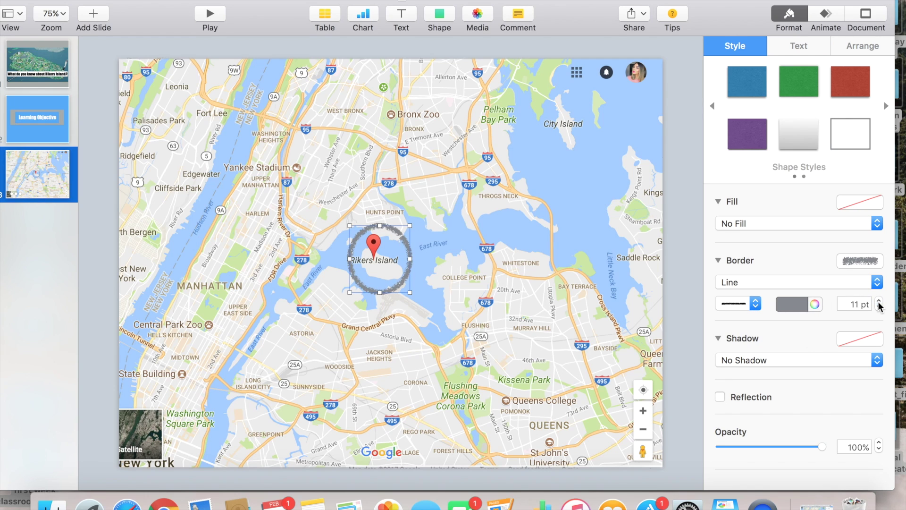
pyautogui.click(814, 304)
pyautogui.click(27, 347)
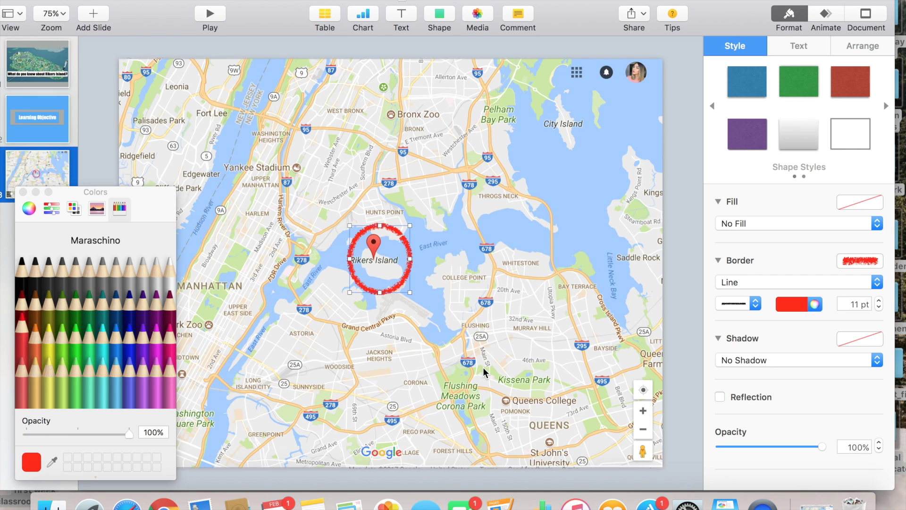
# Step: Reselect the red circle and bring up its animation settings
pyautogui.click(420, 307)
pyautogui.click(398, 284)
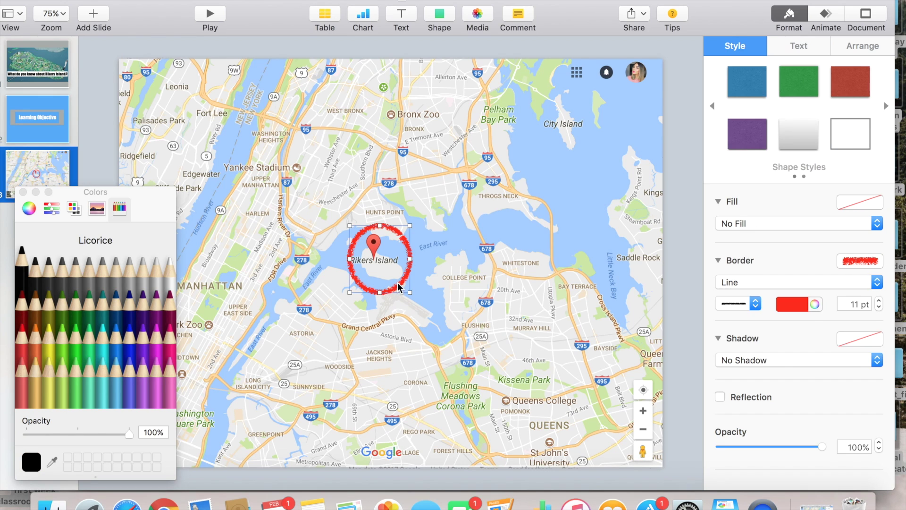
pyautogui.click(827, 16)
# Step: Apply the Pop build-in effect to the Rikers Island circle, then reselect it
pyautogui.click(805, 99)
pyautogui.scroll(-5, 786, 311)
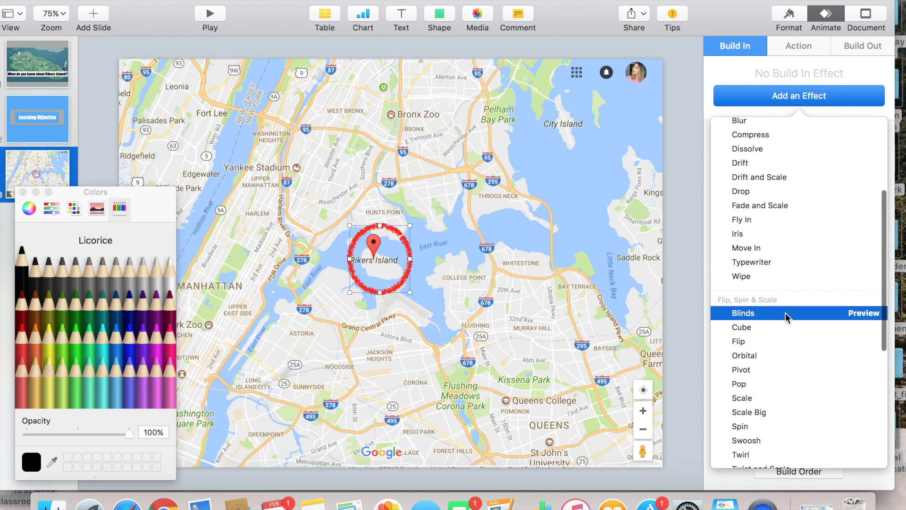
pyautogui.click(771, 384)
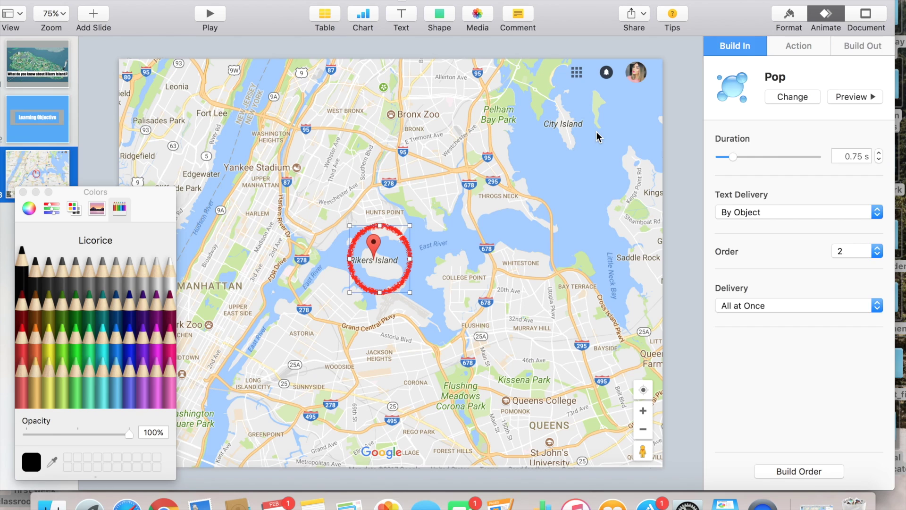
pyautogui.click(636, 132)
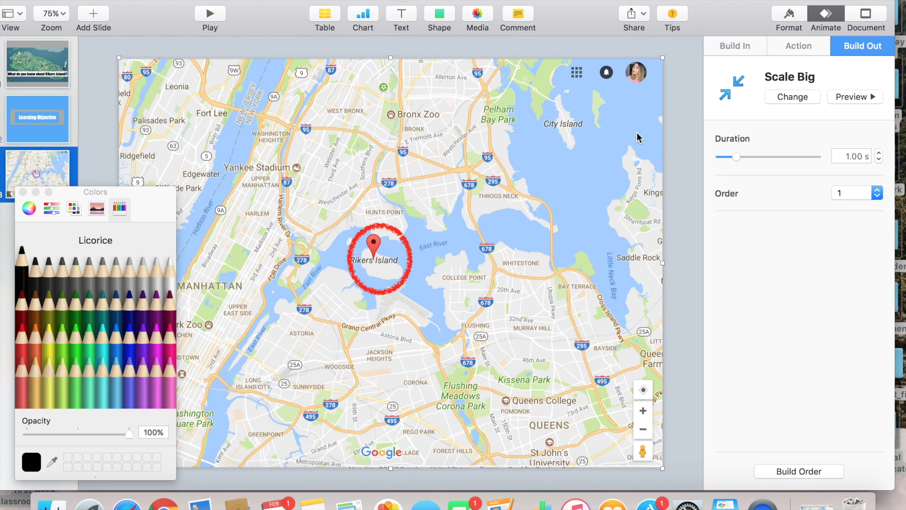
pyautogui.click(405, 274)
# Step: Duplicate the red circle and move the copy down over Greenpoint
pyautogui.rightClick(405, 273)
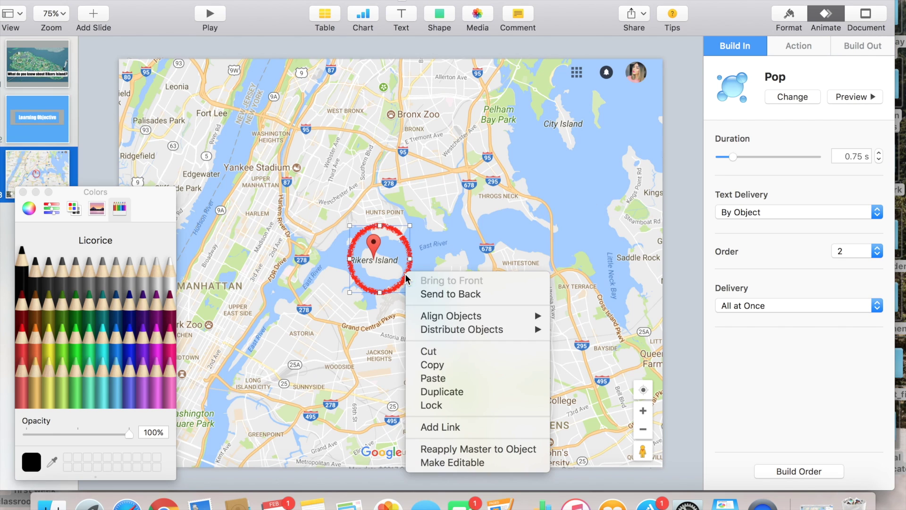
pyautogui.click(467, 393)
pyautogui.moveTo(400, 291); pyautogui.dragTo(285, 454)
# Step: Insert an arrow shape near Throgs Neck and colour it Teal
pyautogui.click(444, 13)
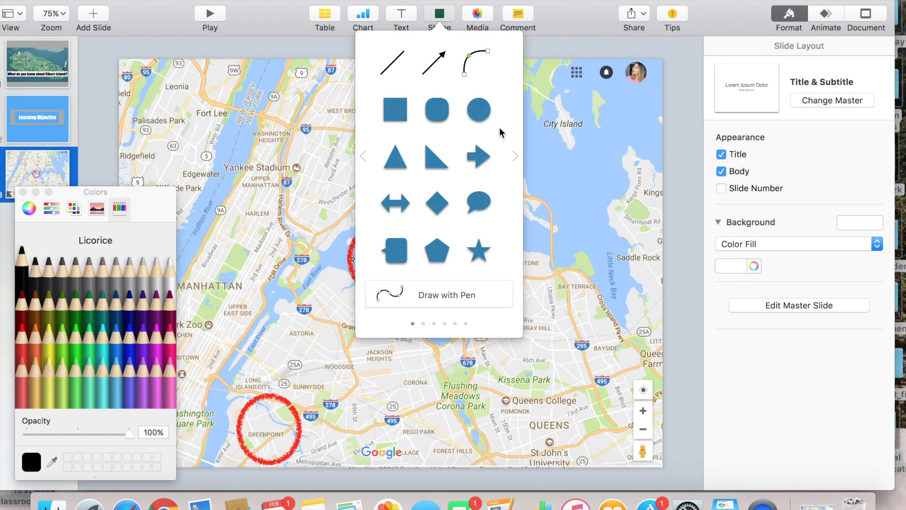
pyautogui.click(478, 157)
pyautogui.moveTo(402, 273); pyautogui.dragTo(551, 164)
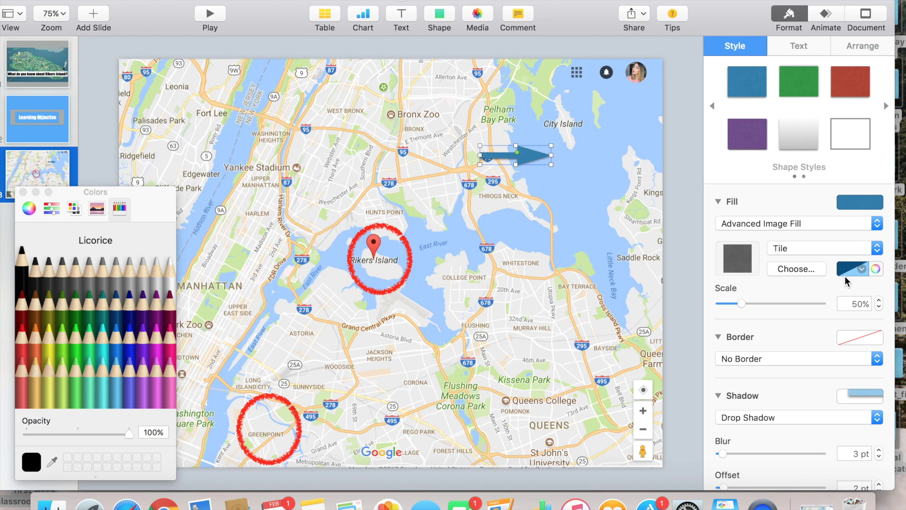
pyautogui.click(876, 268)
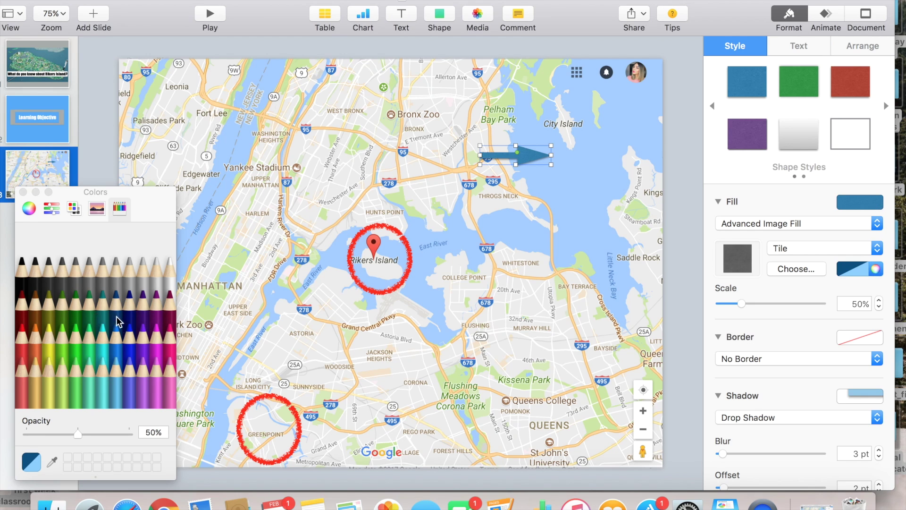
pyautogui.click(117, 341)
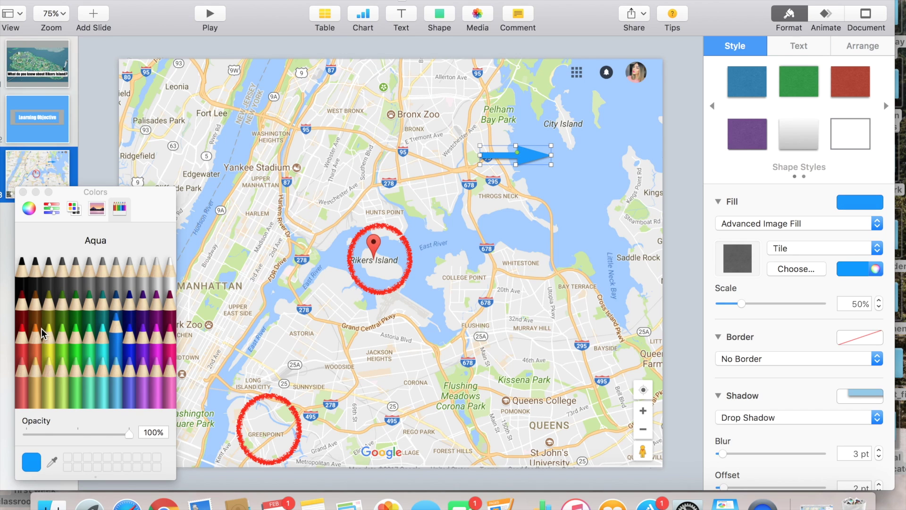
pyautogui.click(99, 312)
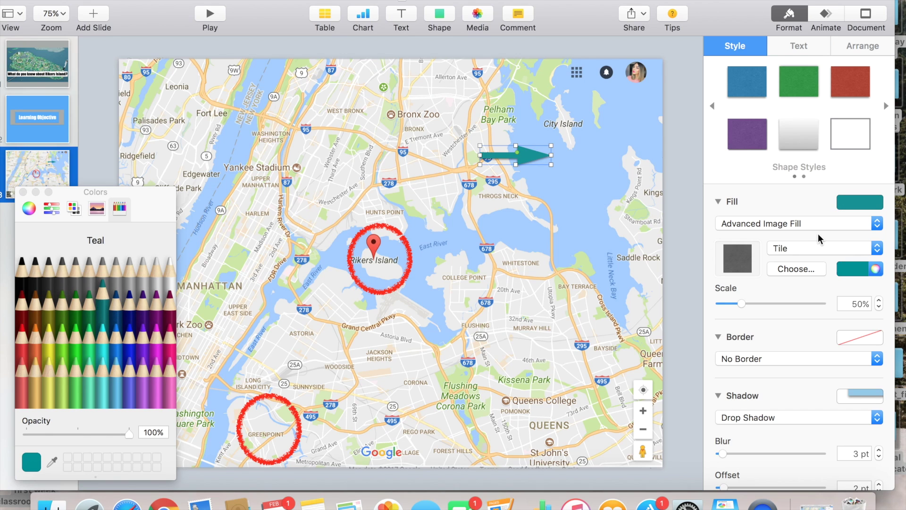
# Step: Rotate the arrow to 219° to point down-left, then reselect the Rikers Island circle
pyautogui.click(798, 46)
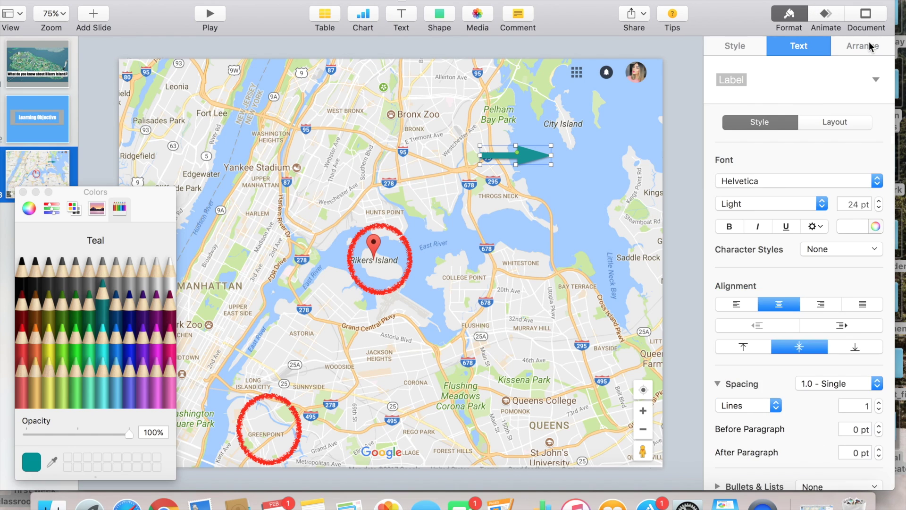
pyautogui.click(870, 46)
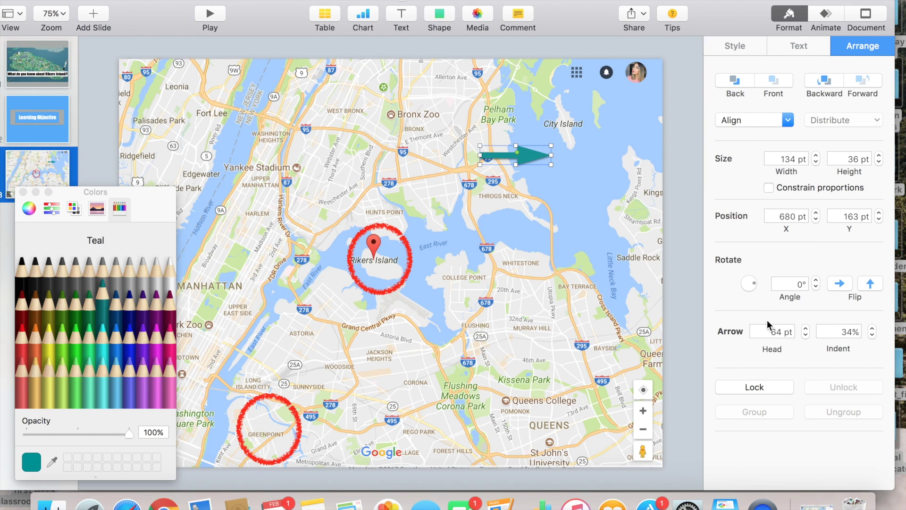
pyautogui.moveTo(754, 285); pyautogui.dragTo(737, 293)
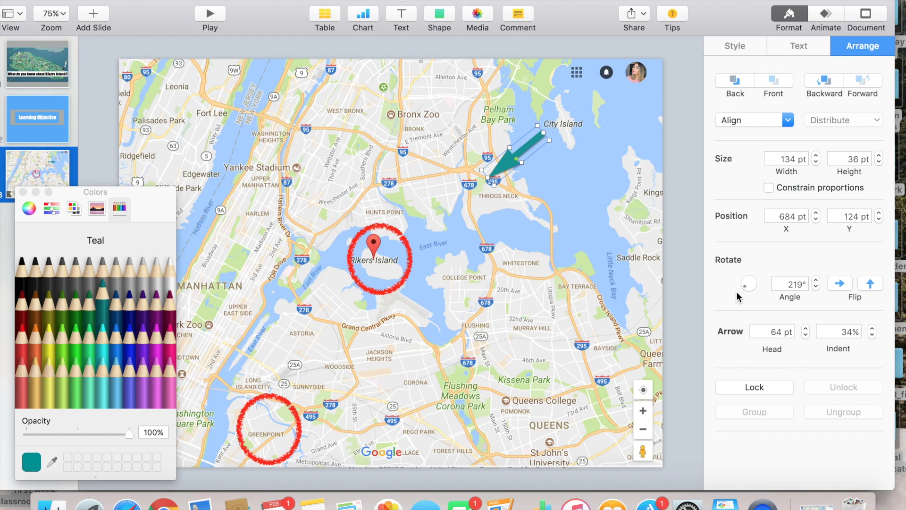
pyautogui.click(533, 257)
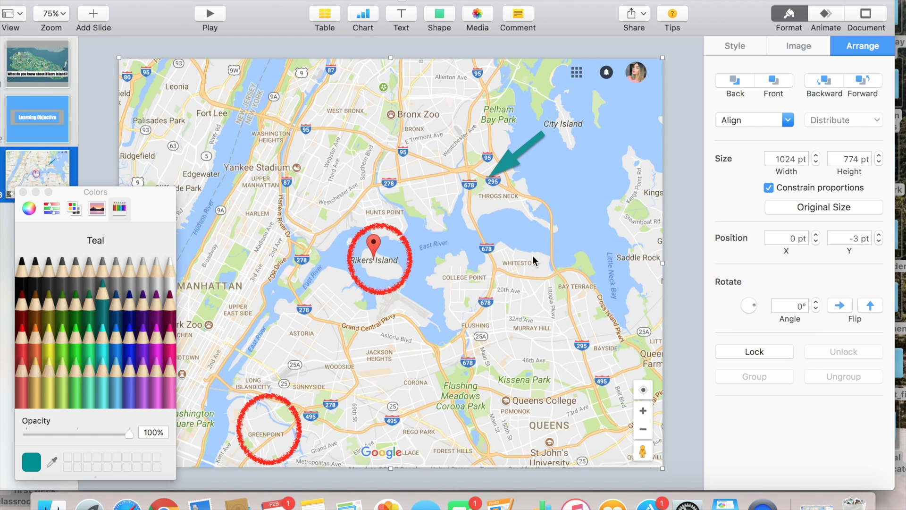
pyautogui.click(393, 290)
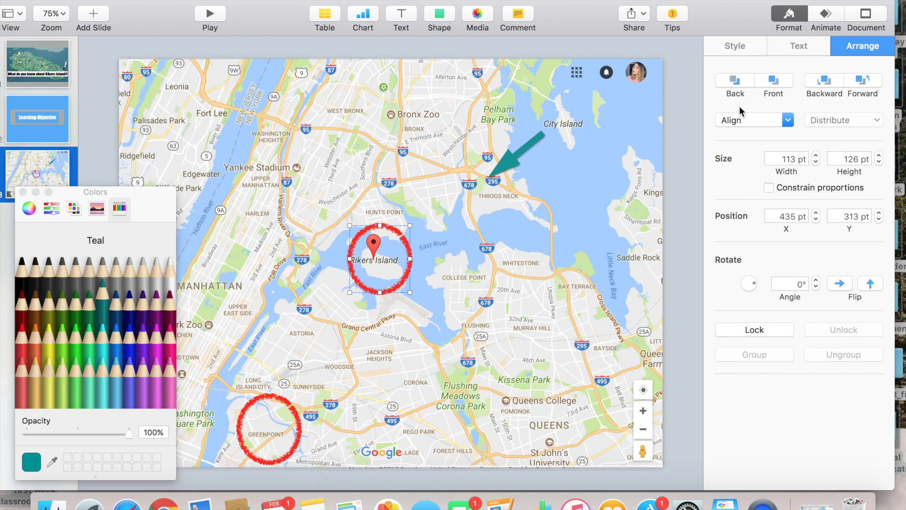
pyautogui.click(729, 48)
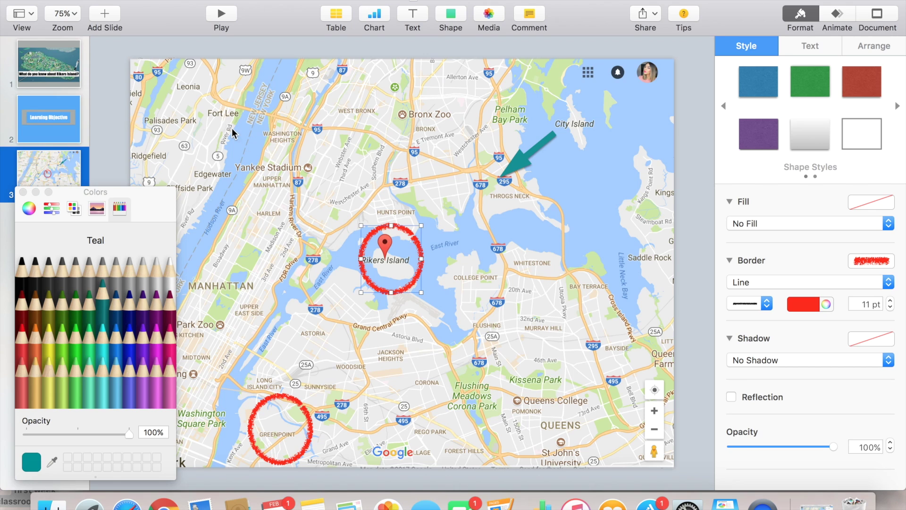
pyautogui.click(233, 134)
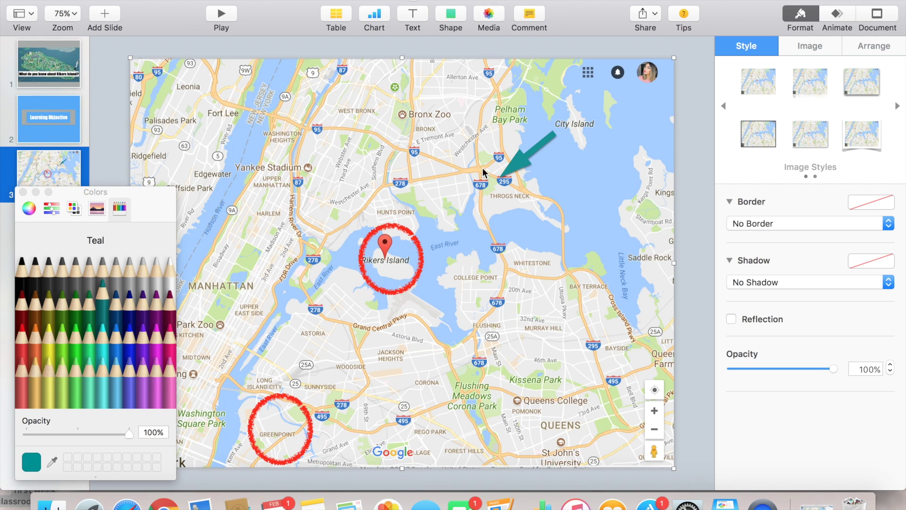
# Step: In Build Order, set build 2 to start After Build 1, then select the Greenpoint circle and arrow
pyautogui.click(837, 14)
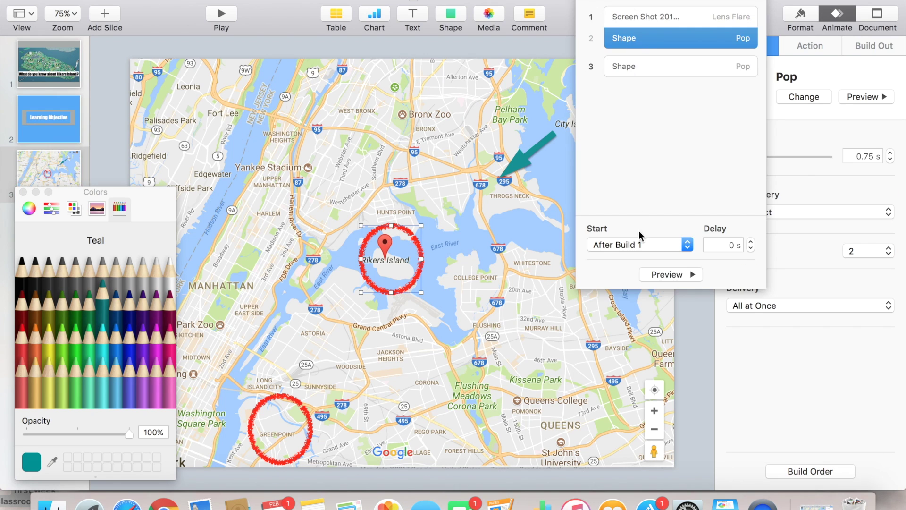
pyautogui.click(639, 244)
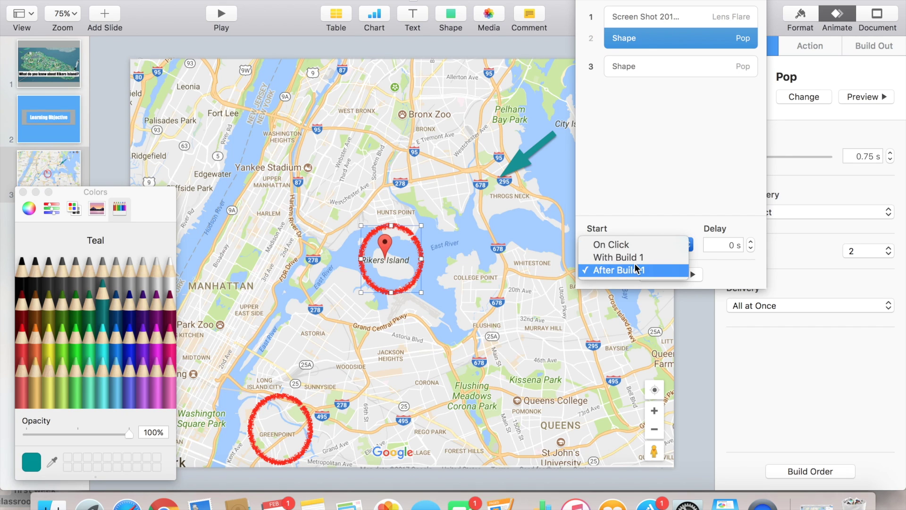
pyautogui.click(650, 270)
pyautogui.click(311, 432)
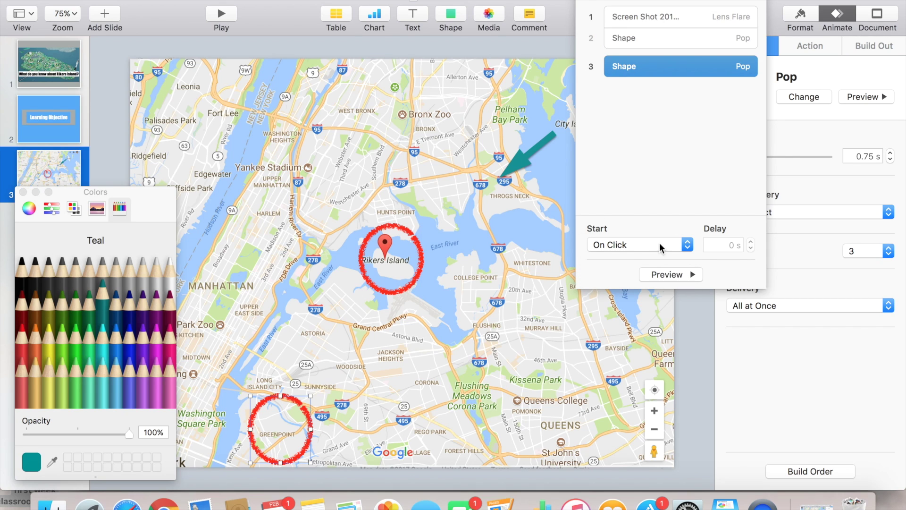
pyautogui.click(513, 167)
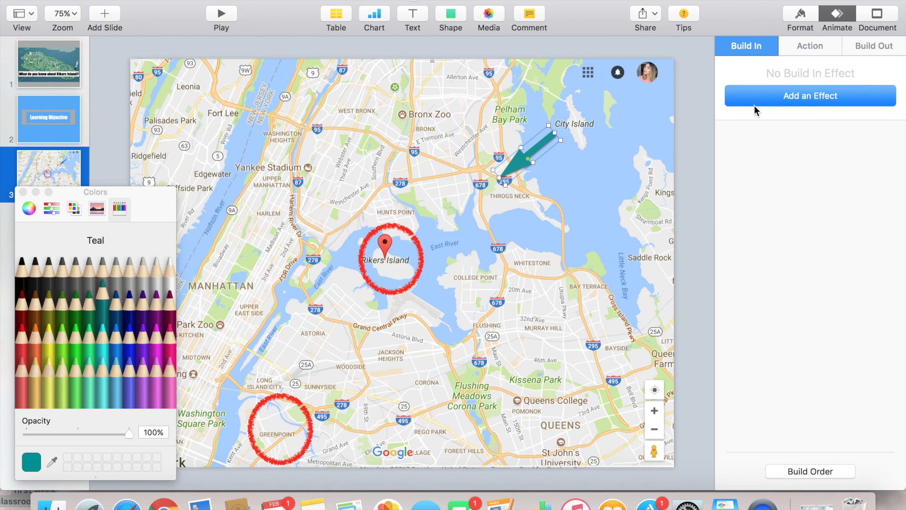
# Step: Give the teal arrow a Pop build-in and preview all four builds in the slideshow
pyautogui.click(754, 100)
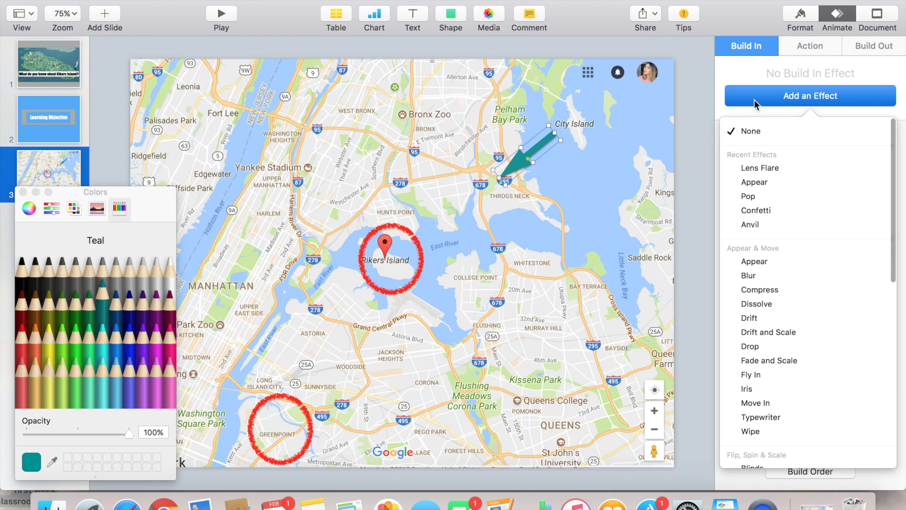
pyautogui.click(763, 195)
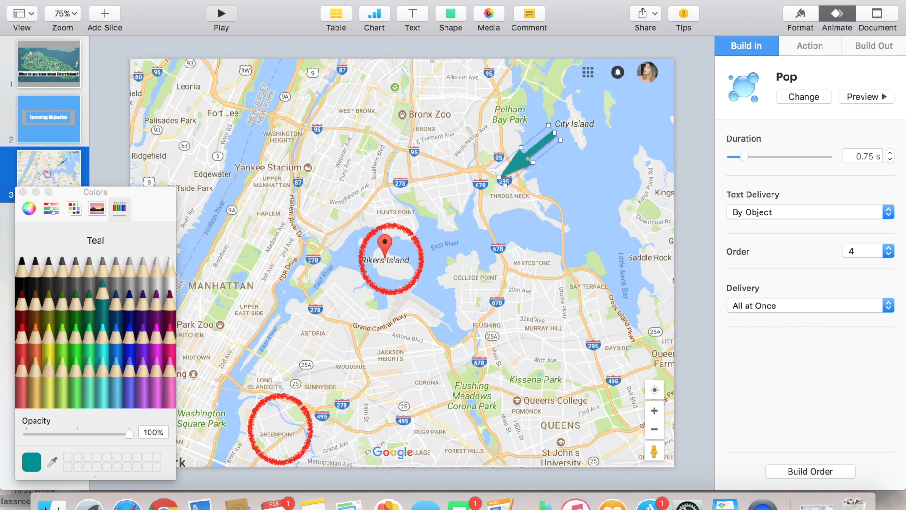
pyautogui.click(221, 15)
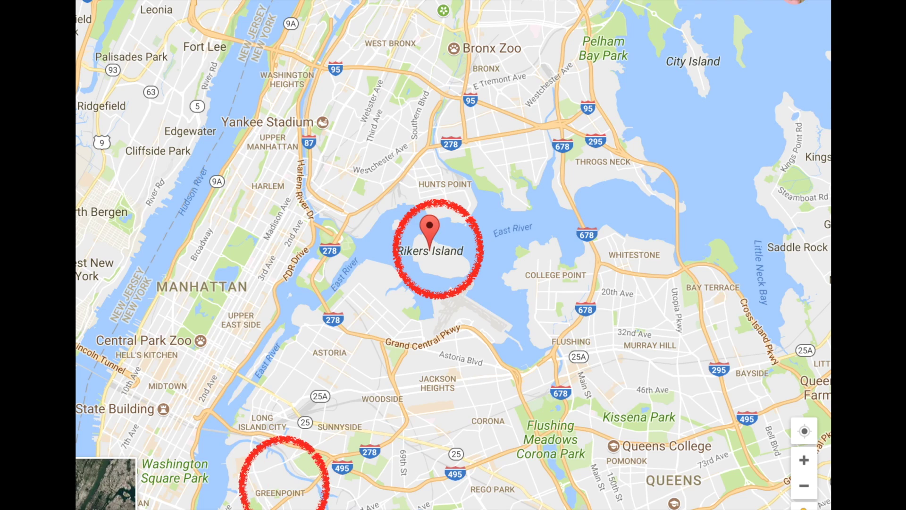
pyautogui.press('Escape')
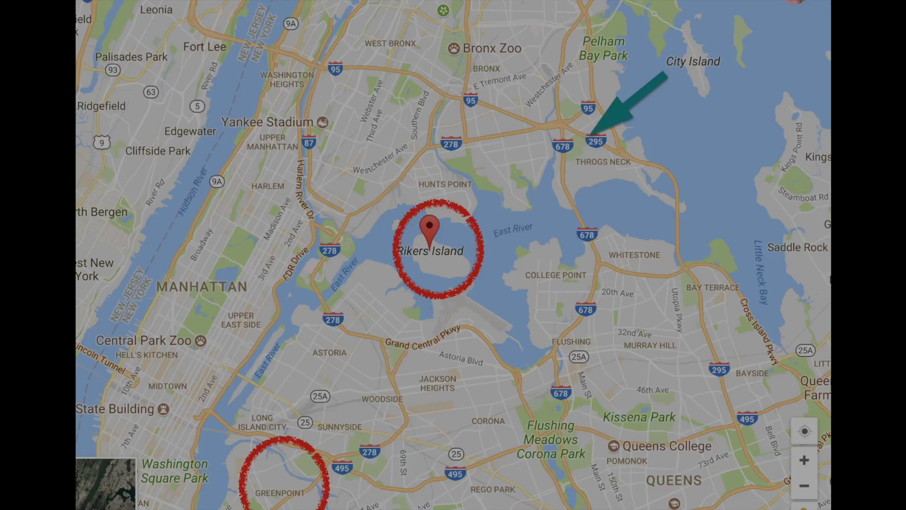
pyautogui.click(580, 380)
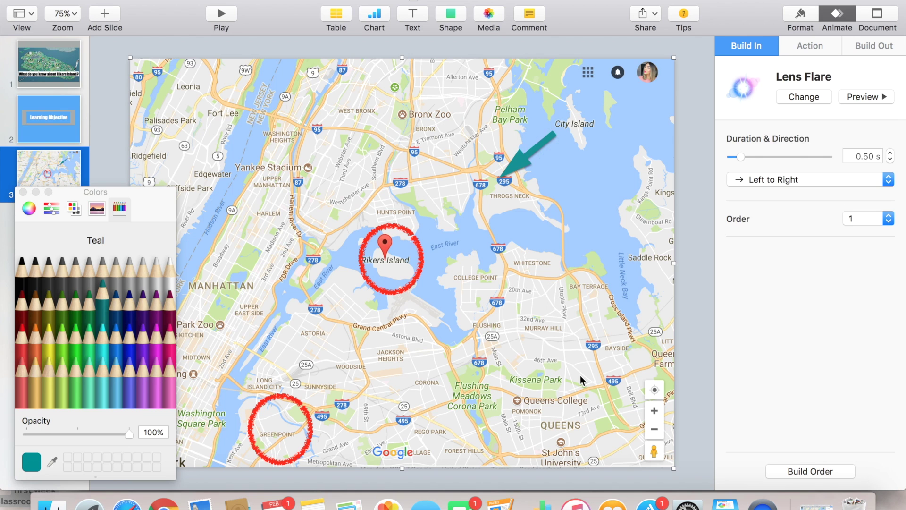